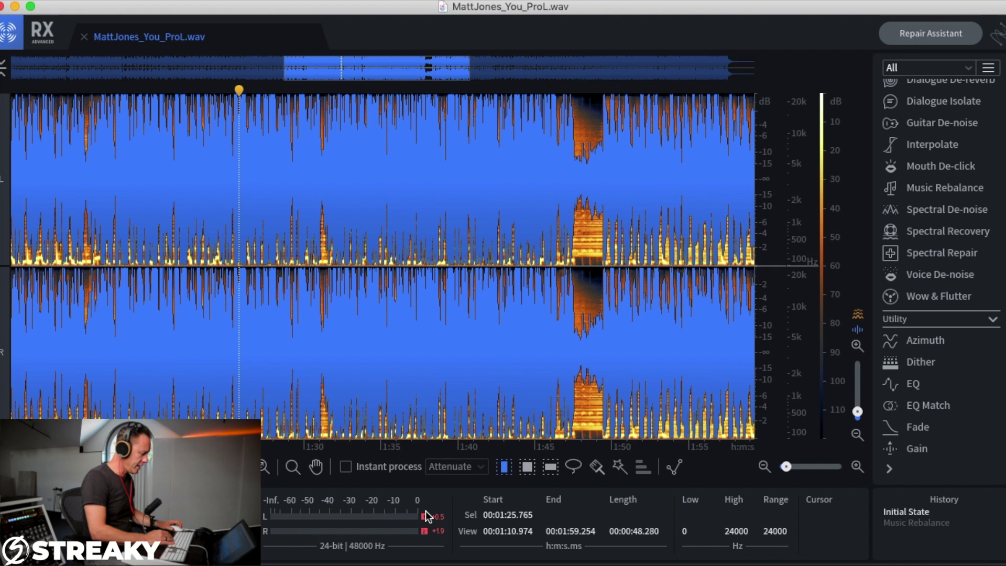
Listen to the song from 1:25, then select the stretch from 1:25.4 to 1:31.3
{"action": "left_click", "coordinate": [227, 173]}
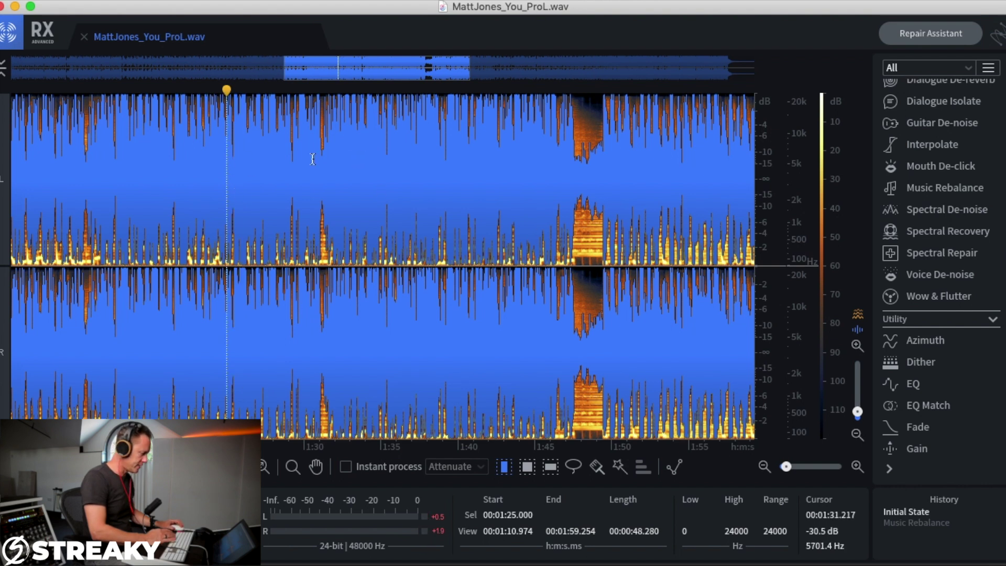
{"action": "key", "text": "space"}
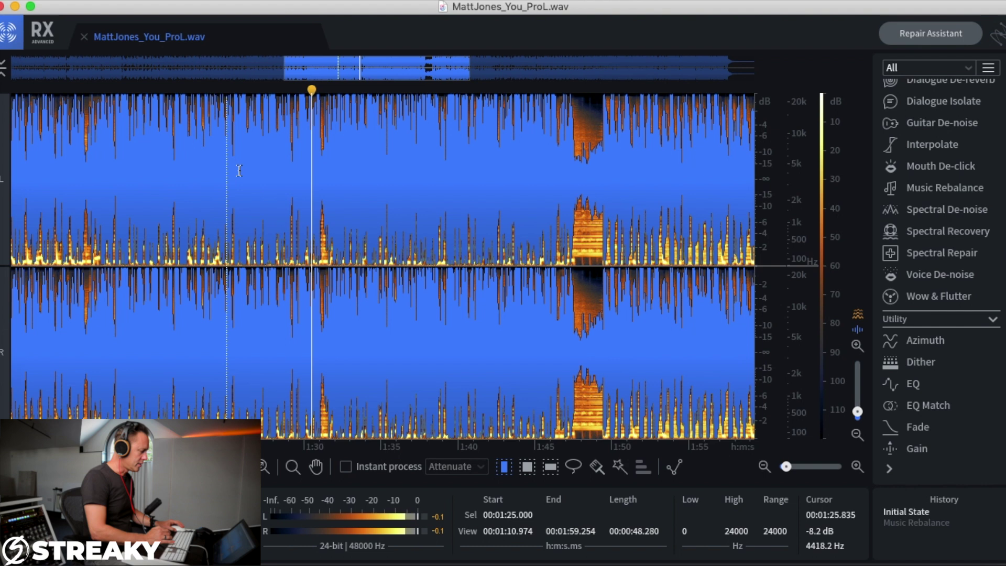
{"action": "key", "text": "space"}
{"action": "left_click_drag", "start_coordinate": [233, 162], "coordinate": [323, 186]}
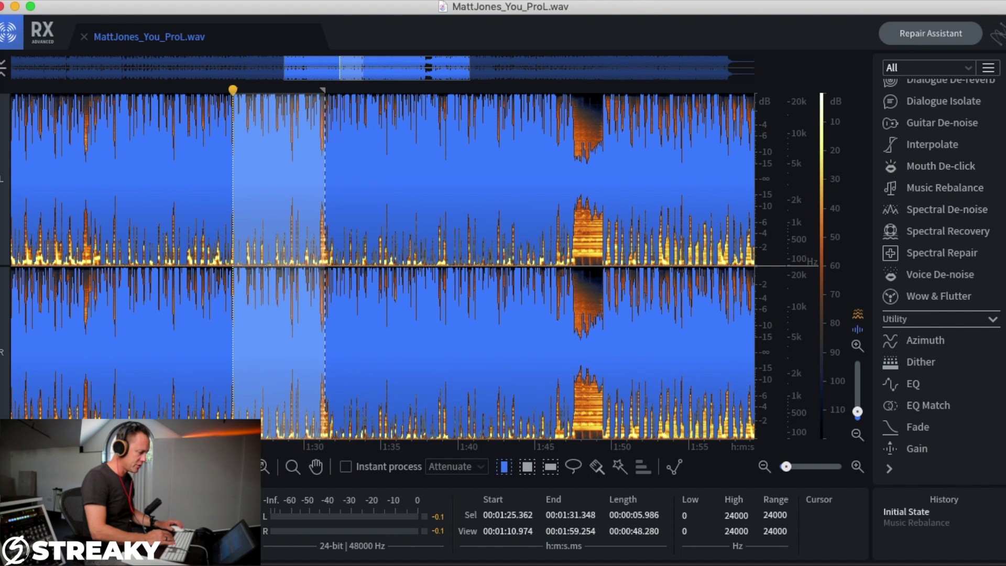
{"action": "scroll", "coordinate": [943, 231], "scroll_direction": "up", "scroll_amount": 10}
{"action": "scroll", "coordinate": [998, 262], "scroll_direction": "down", "scroll_amount": 15}
{"action": "scroll", "coordinate": [999, 289], "scroll_direction": "up", "scroll_amount": 8}
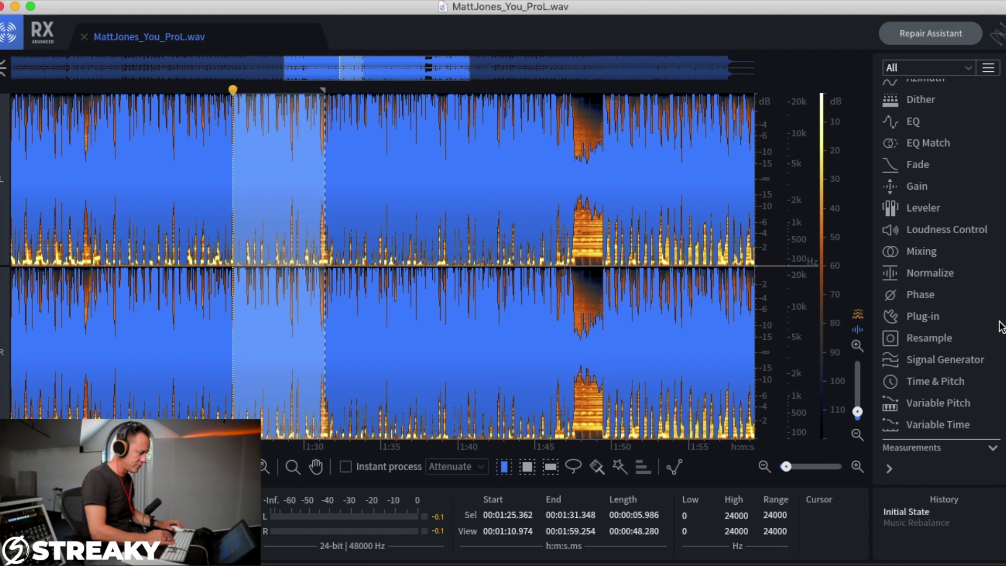
Open Music Rebalance at Best quality and pull the Vocal gain down to -Inf
{"action": "scroll", "coordinate": [996, 257], "scroll_direction": "up", "scroll_amount": 3}
{"action": "left_click", "coordinate": [943, 215]}
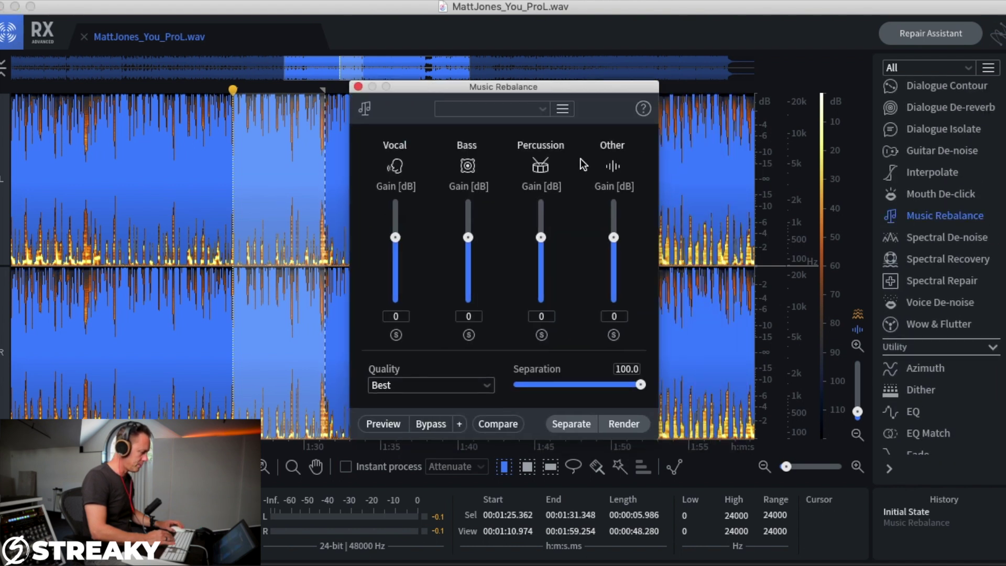
{"action": "left_click", "coordinate": [469, 387]}
{"action": "left_click", "coordinate": [439, 438]}
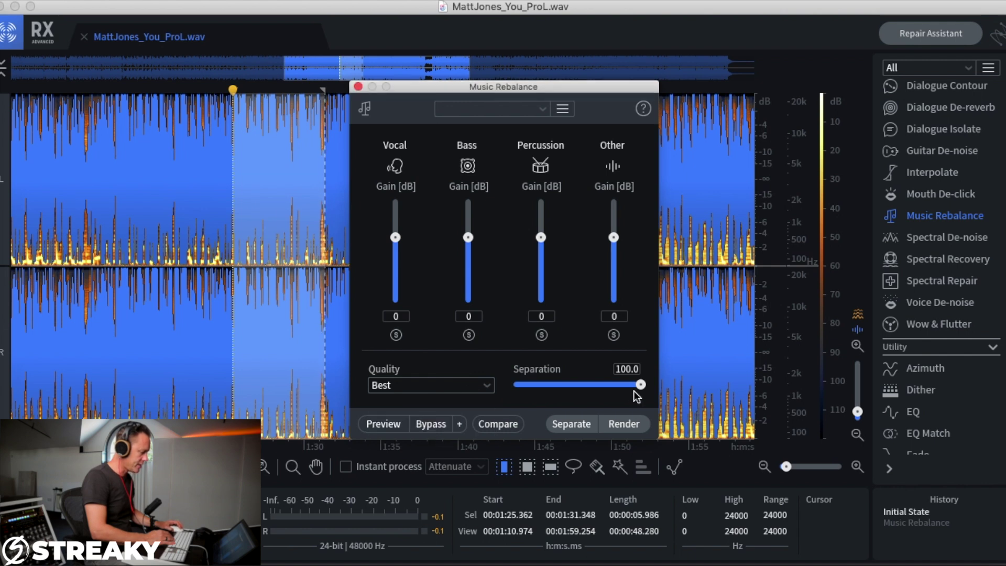
{"action": "left_click_drag", "start_coordinate": [641, 388], "coordinate": [675, 391]}
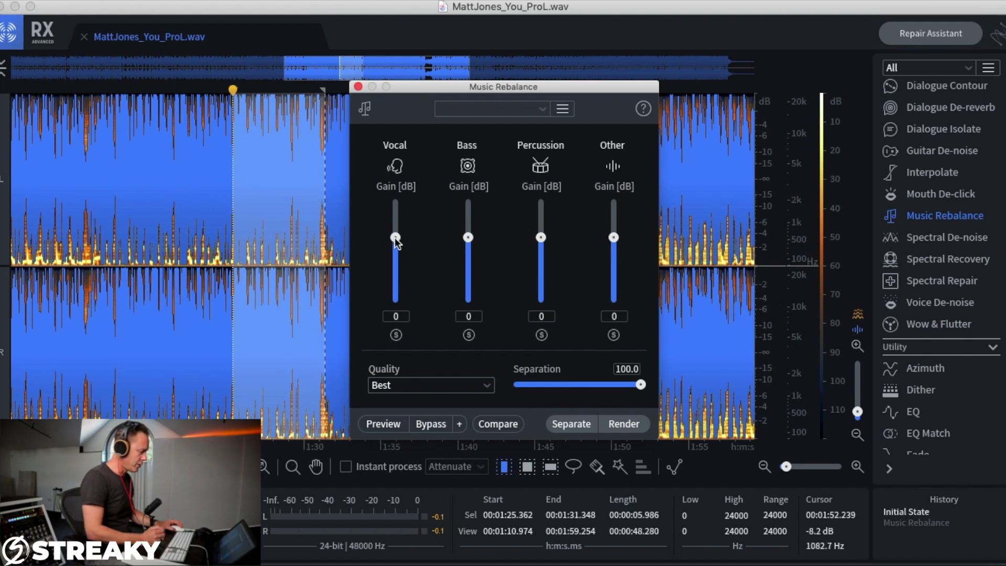
{"action": "left_click_drag", "start_coordinate": [395, 238], "coordinate": [386, 386]}
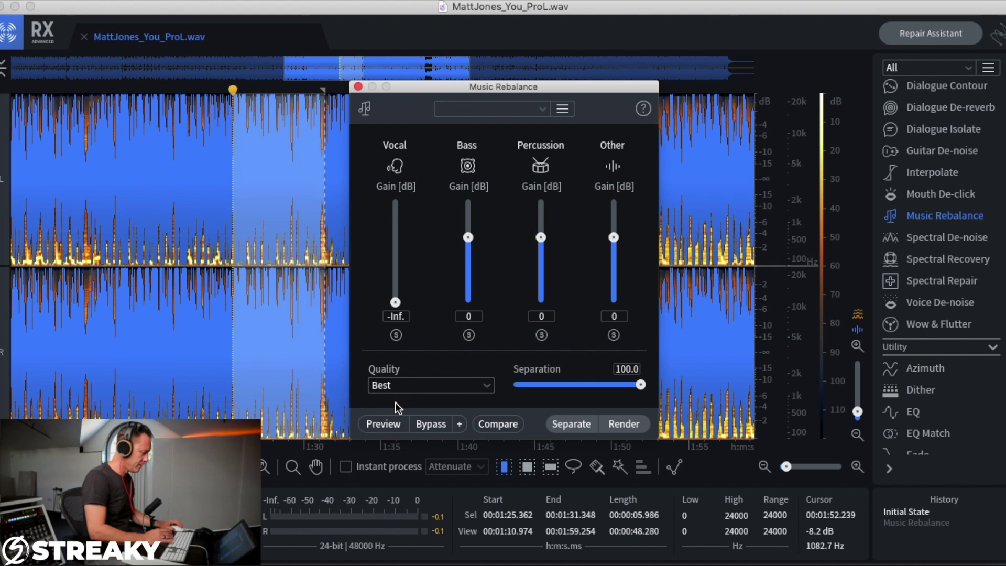
{"action": "left_click", "coordinate": [396, 336]}
{"action": "left_click", "coordinate": [397, 336]}
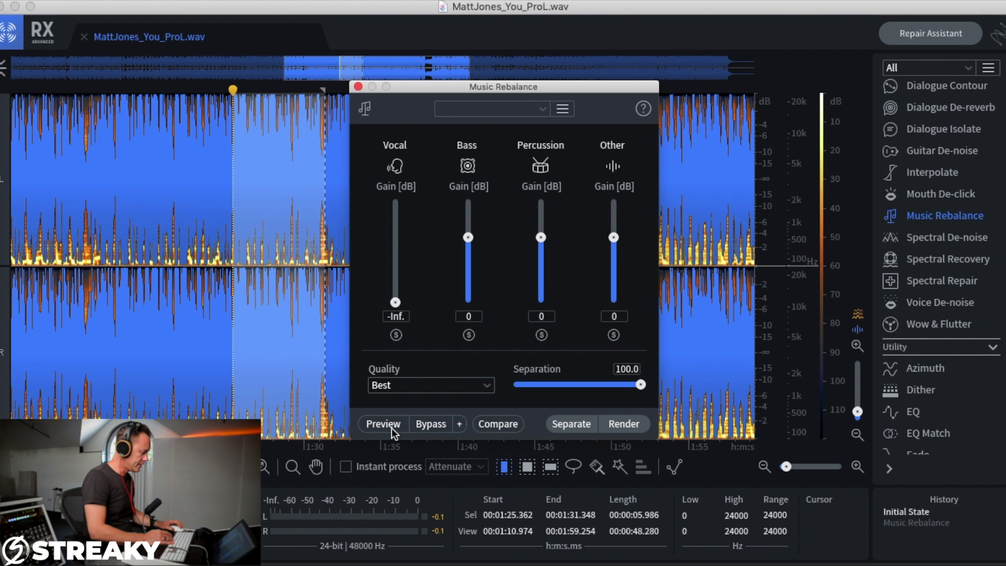
Render the vocal-removing rebalance and play the result back from about 1:21.7
{"action": "left_click", "coordinate": [625, 424]}
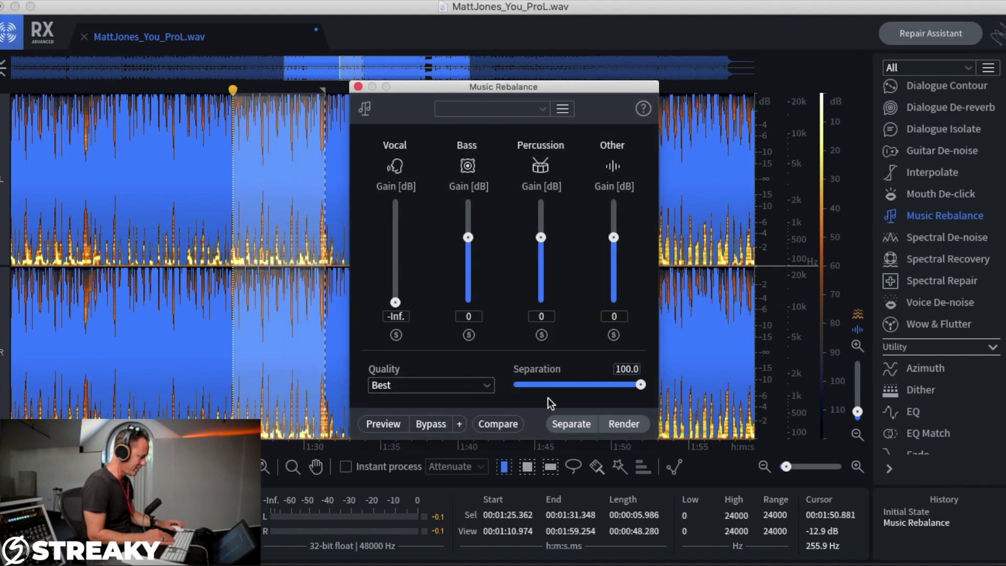
{"action": "left_click", "coordinate": [214, 248]}
{"action": "left_click", "coordinate": [198, 247]}
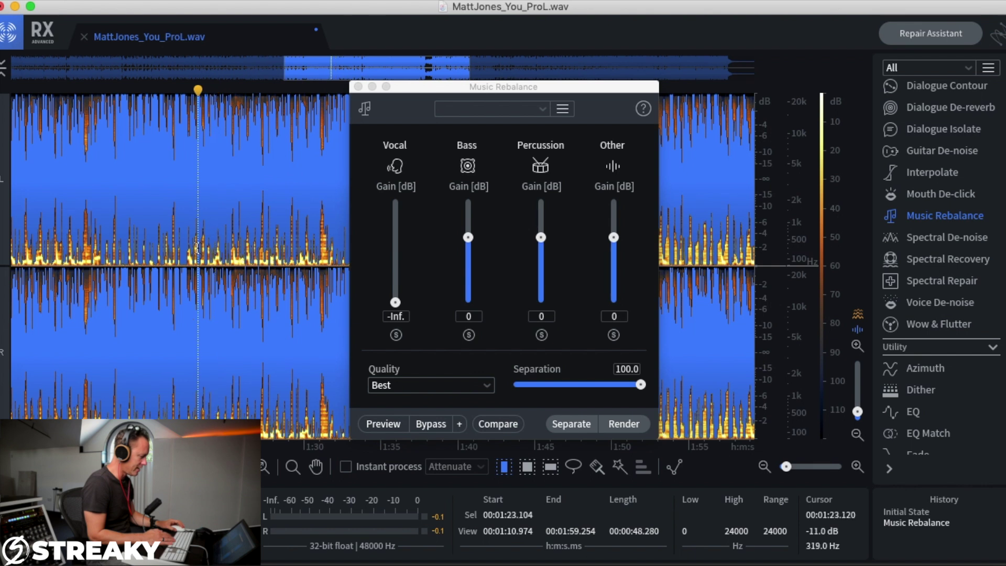
{"action": "key", "text": "space"}
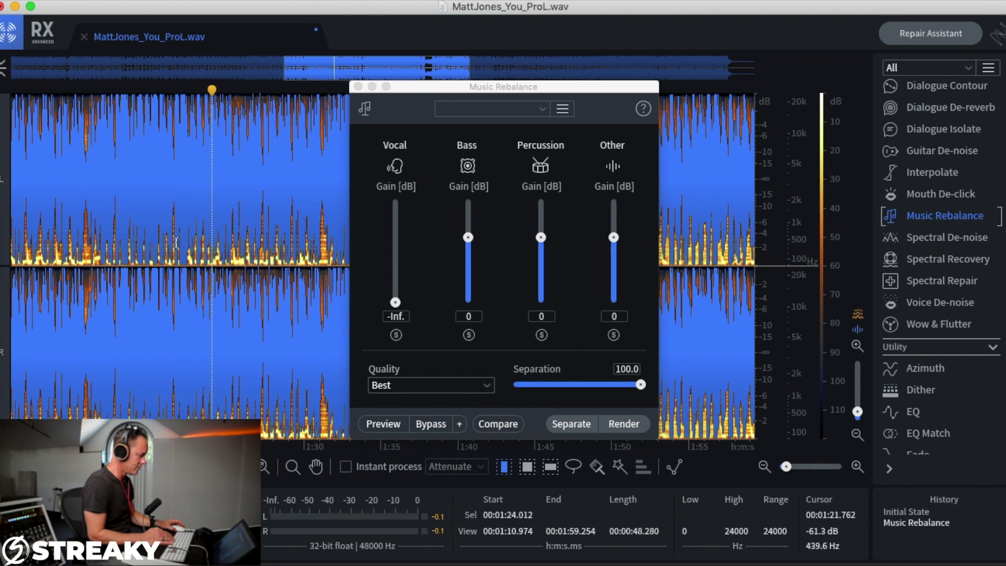
{"action": "left_click", "coordinate": [177, 248]}
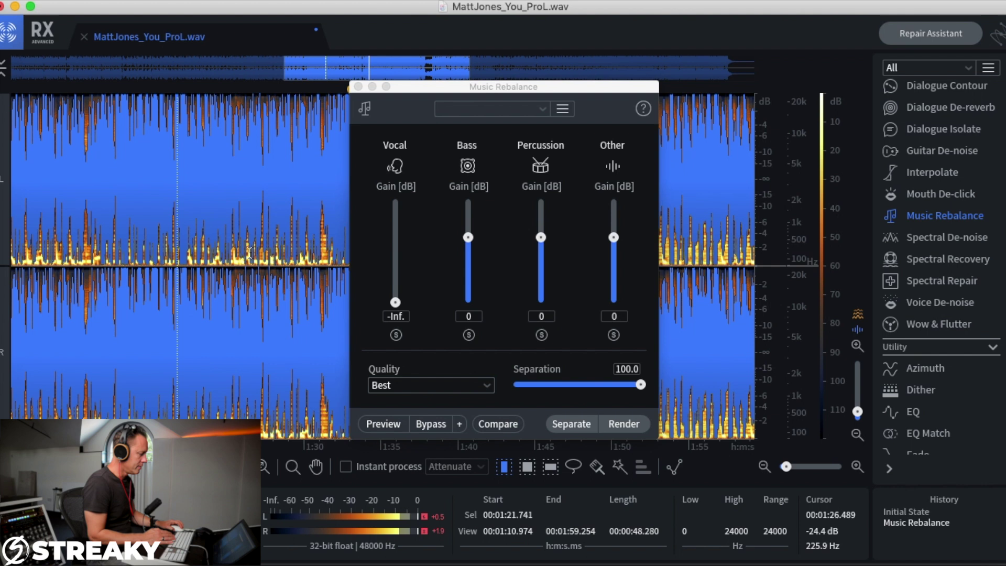
{"action": "key", "text": "space"}
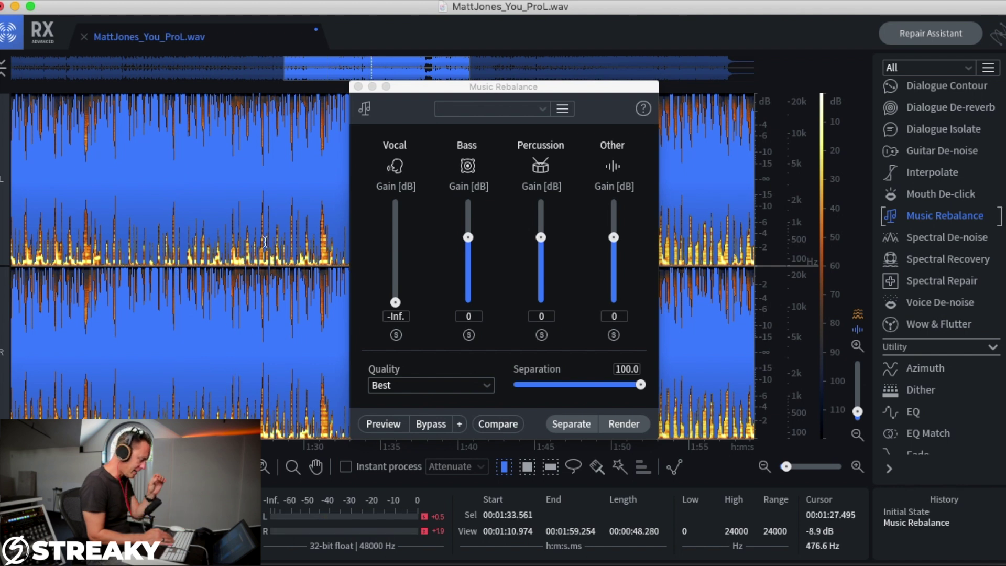
Move the Music Rebalance window aside and replay the processed song from 1:20
{"action": "left_click", "coordinate": [151, 201]}
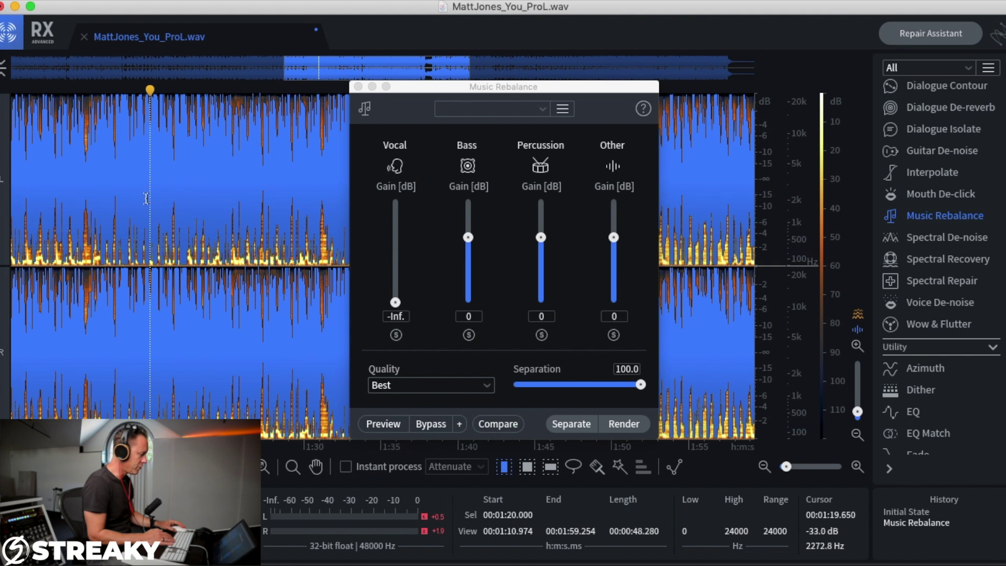
{"action": "left_click_drag", "start_coordinate": [428, 89], "coordinate": [583, 107]}
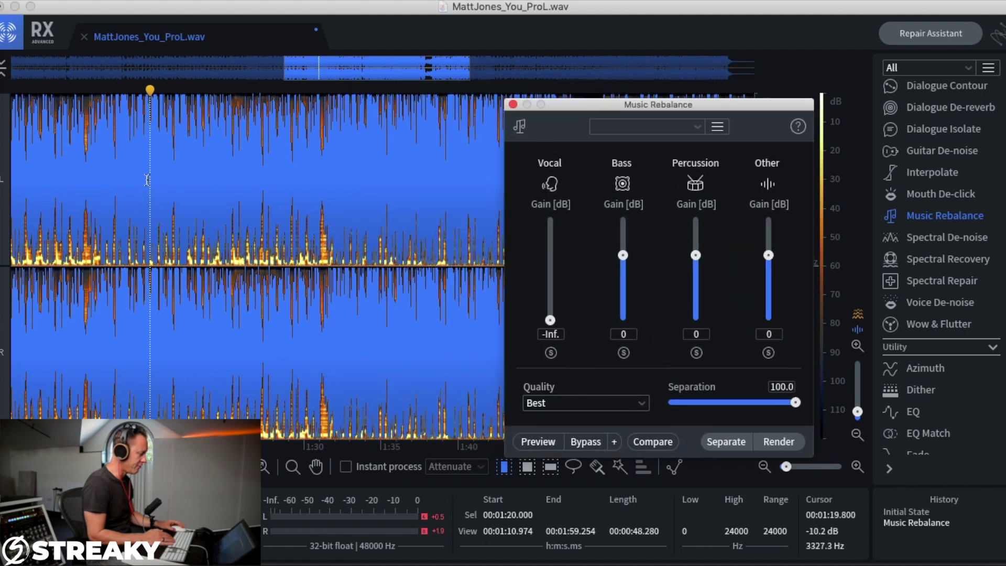
{"action": "left_click", "coordinate": [231, 207]}
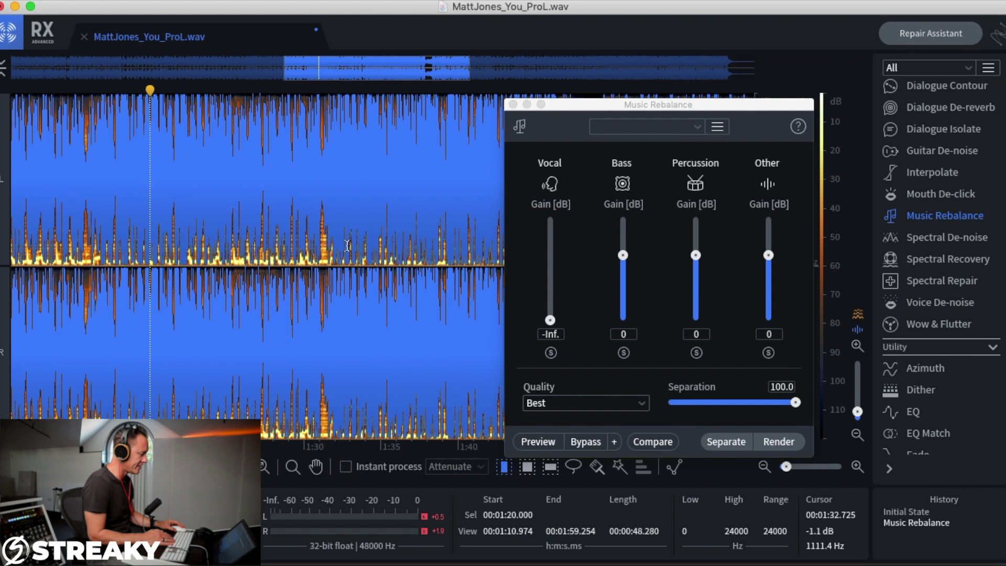
{"action": "key", "text": "space"}
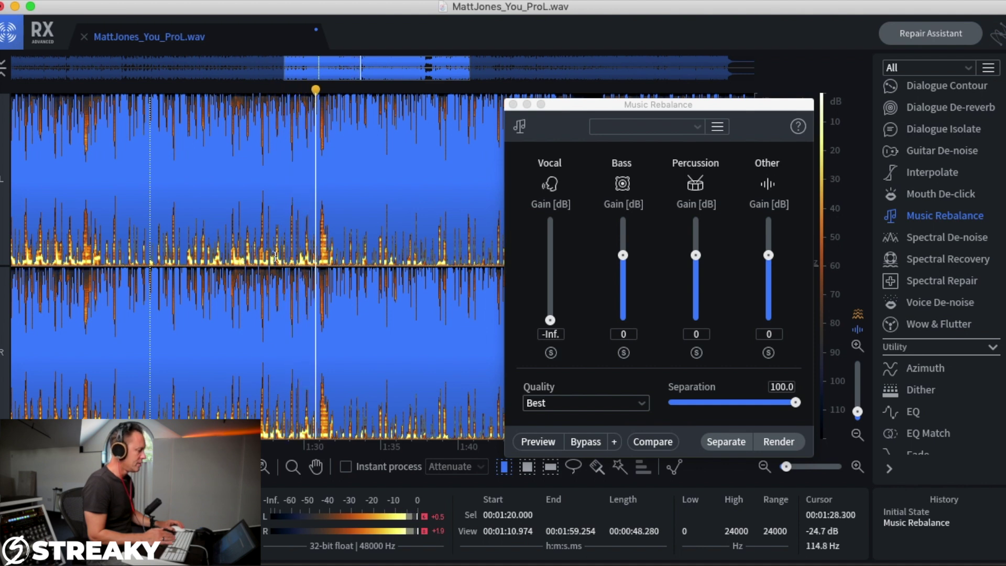
{"action": "key", "text": "space"}
Bring the Vocal gain back to 0 and revert the audio to its initial state
{"action": "left_click_drag", "start_coordinate": [579, 102], "coordinate": [490, 109]}
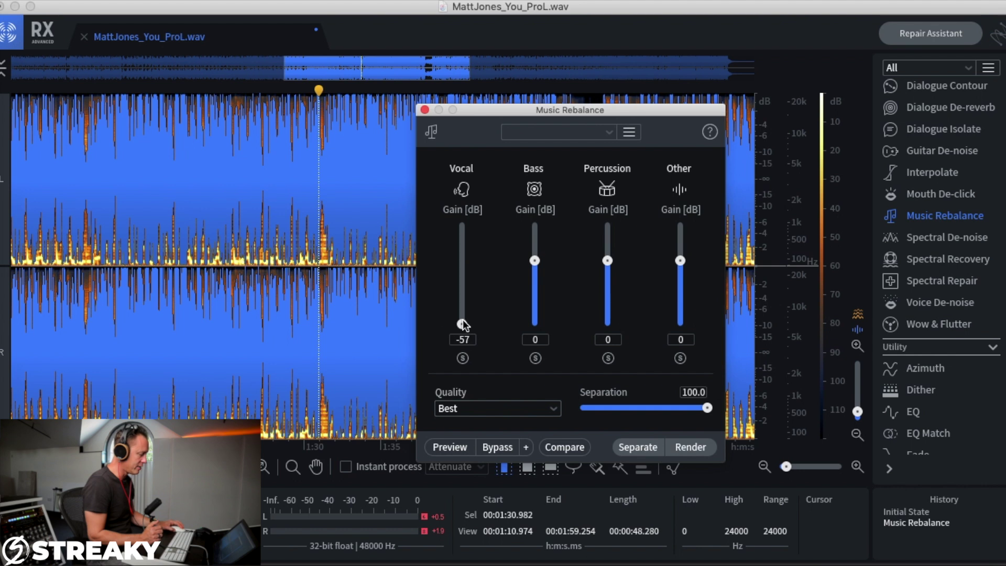
{"action": "left_click_drag", "start_coordinate": [461, 323], "coordinate": [458, 259]}
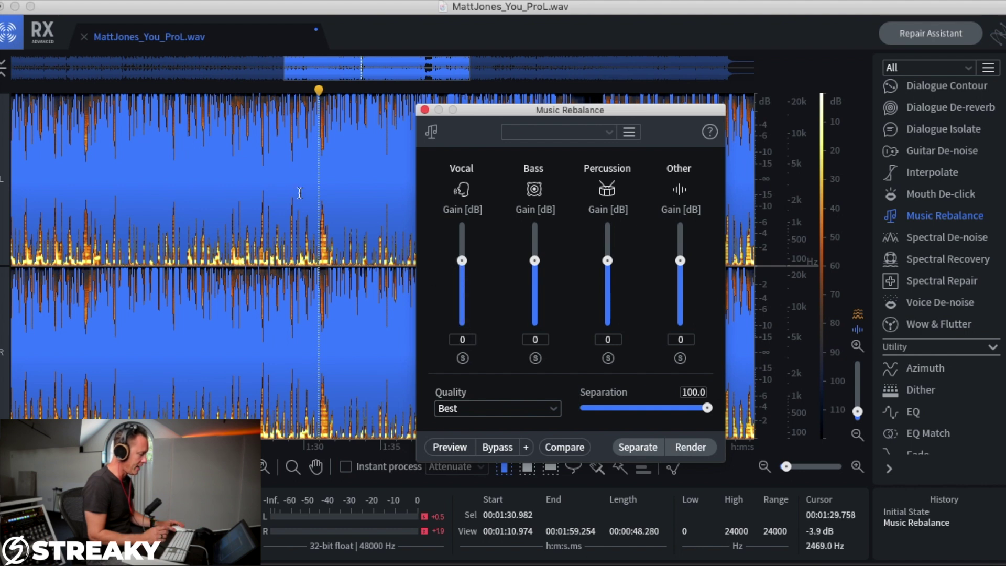
{"action": "left_click", "coordinate": [900, 512]}
Select 1:23.7 to 1:31.3, turn the bass fully down and solo the vocal stem
{"action": "left_click", "coordinate": [336, 220]}
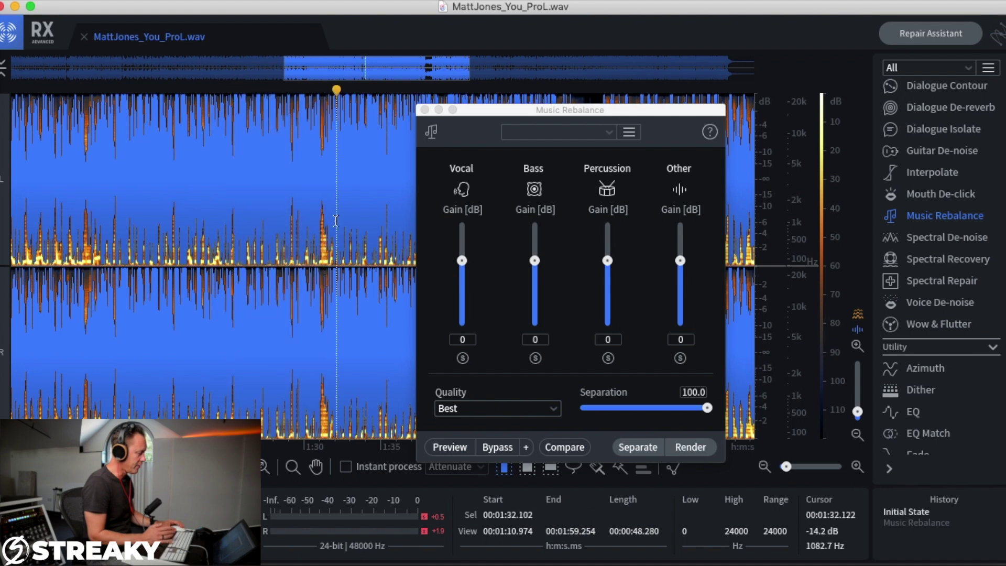
{"action": "left_click", "coordinate": [274, 215]}
{"action": "left_click", "coordinate": [231, 205]}
{"action": "left_click", "coordinate": [216, 199]}
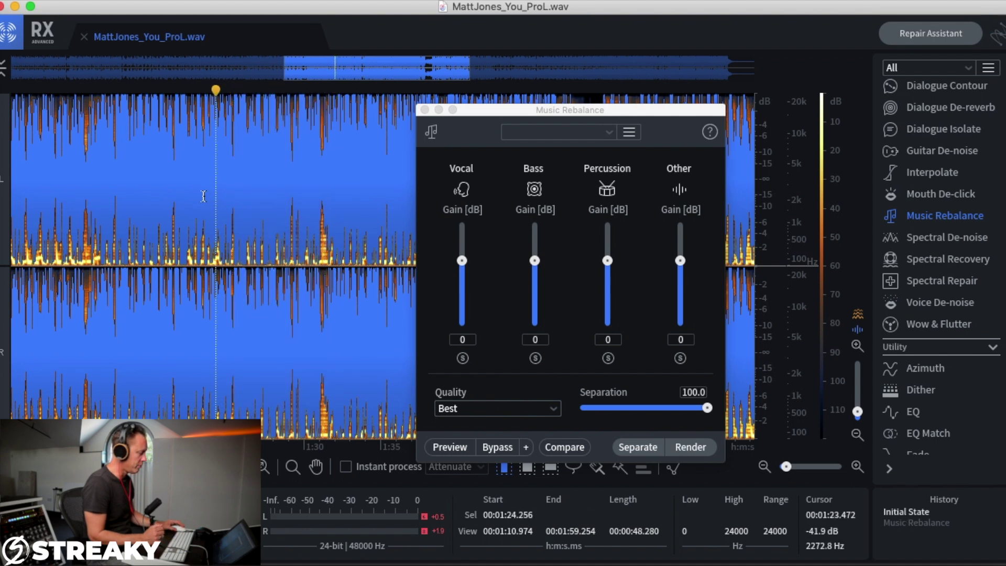
{"action": "left_click_drag", "start_coordinate": [206, 210], "coordinate": [326, 208]}
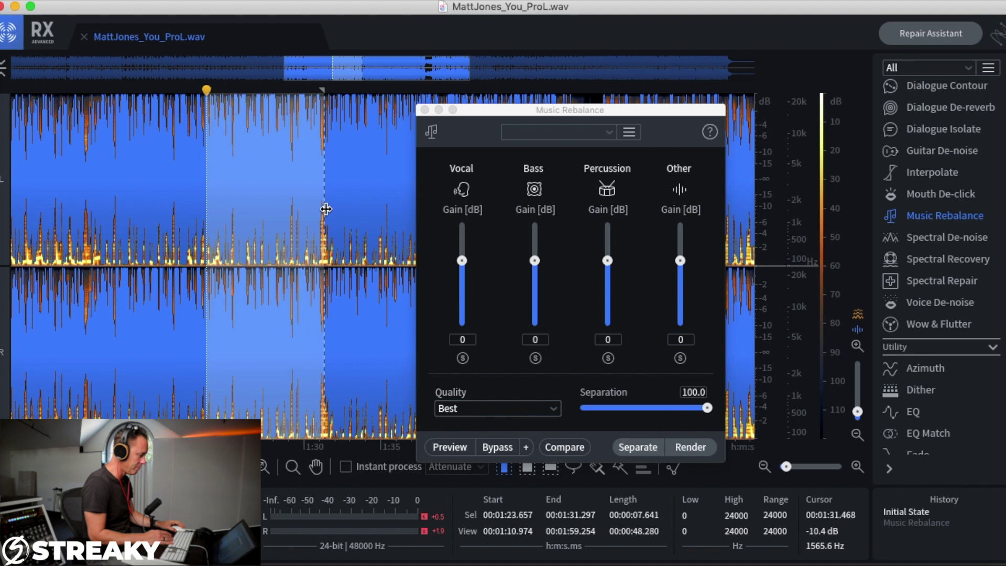
{"action": "left_click_drag", "start_coordinate": [527, 260], "coordinate": [543, 322]}
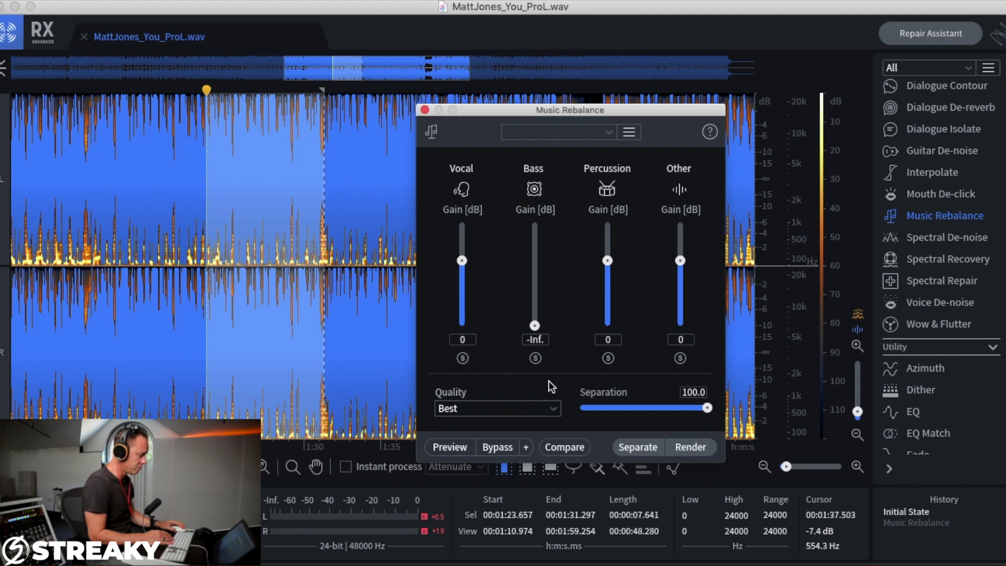
{"action": "left_click", "coordinate": [463, 358]}
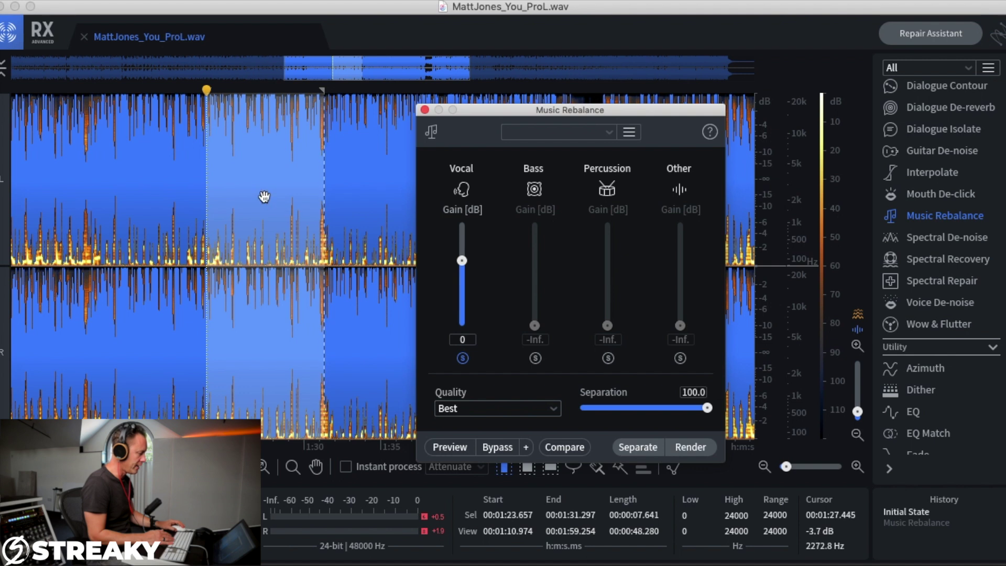
Play from just before the vocal section and reselect the section to isolate
{"action": "left_click", "coordinate": [183, 177]}
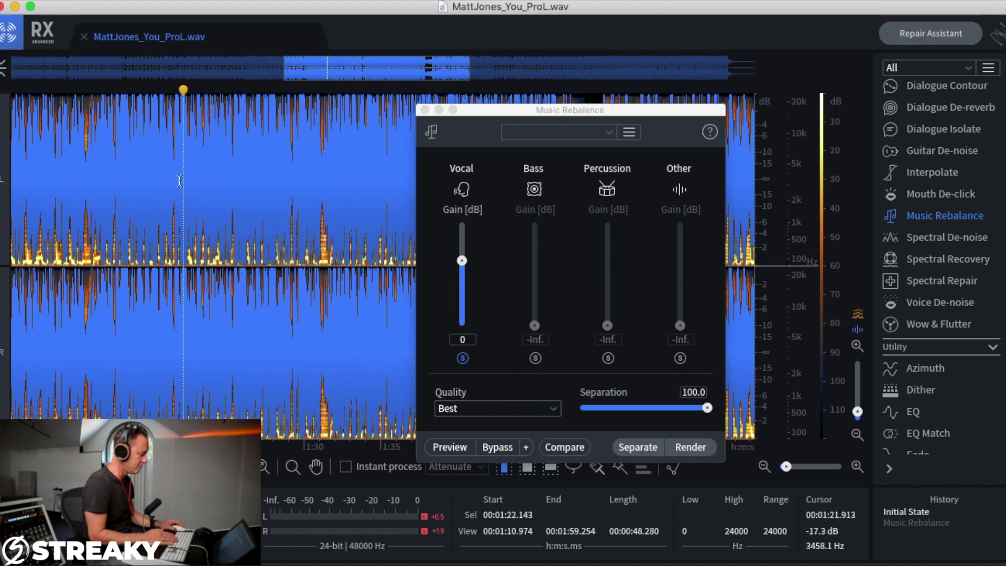
{"action": "key", "text": "space"}
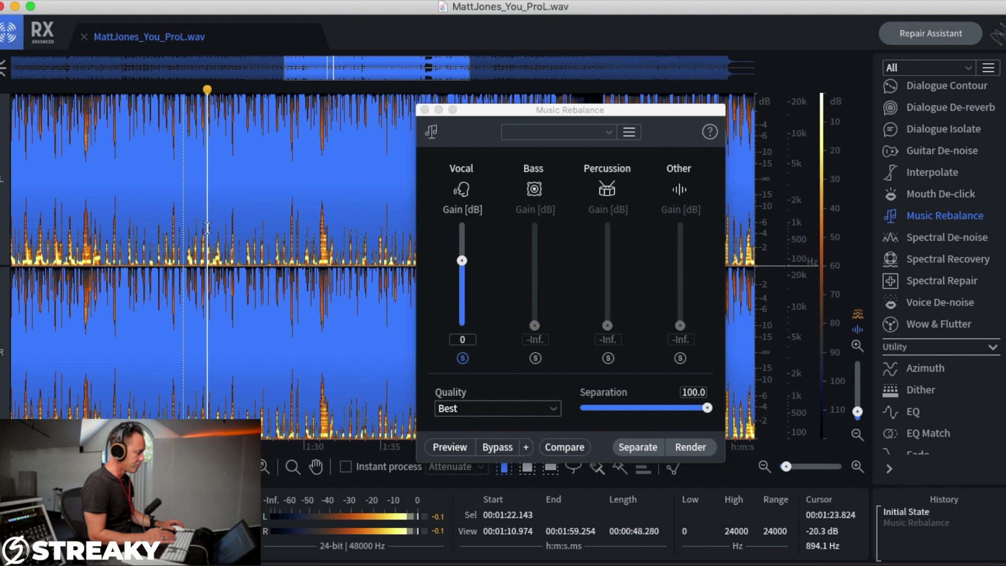
{"action": "left_click_drag", "start_coordinate": [208, 228], "coordinate": [324, 210]}
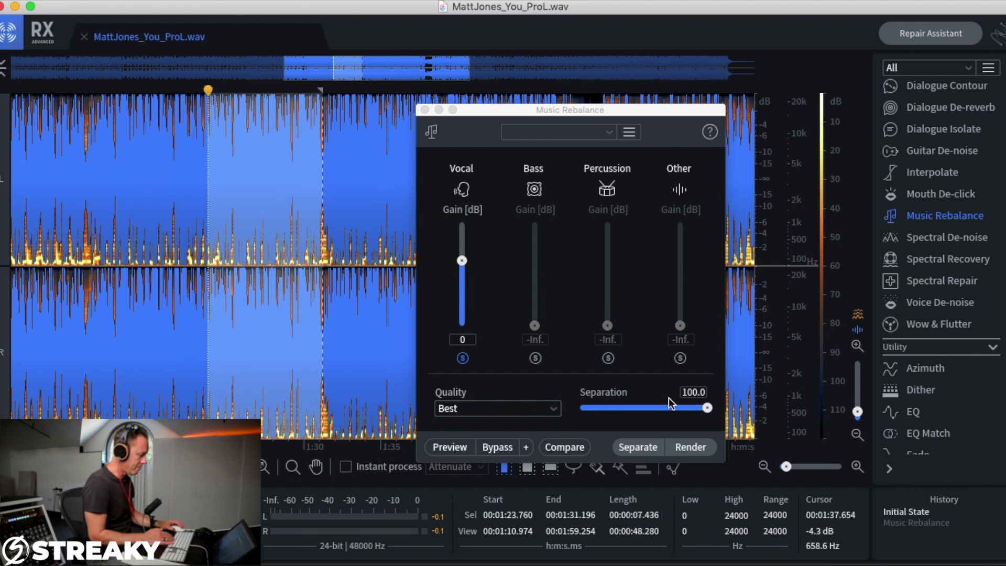
Render the vocal-only rebalance and play the section from just before 1:23
{"action": "left_click", "coordinate": [688, 448]}
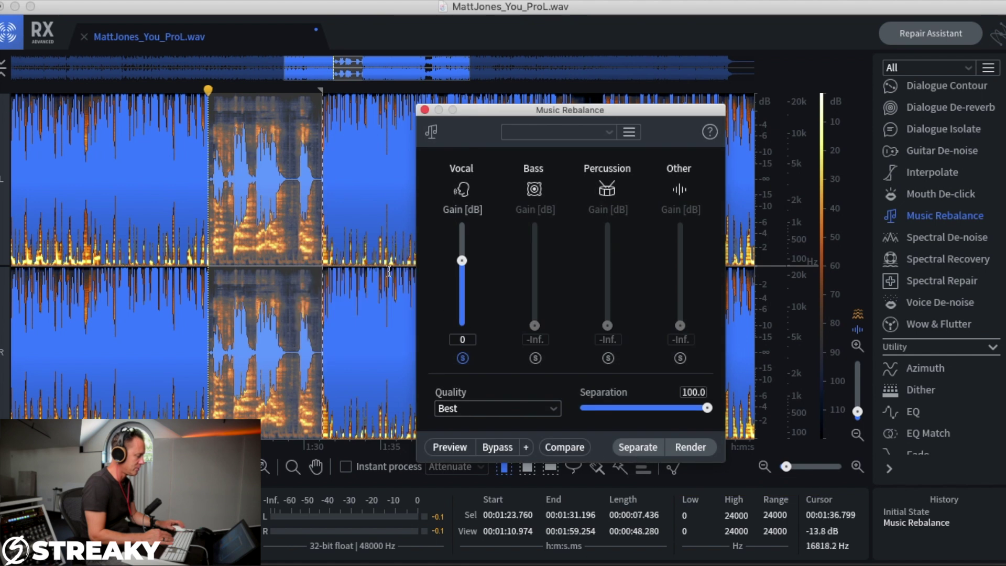
{"action": "left_click", "coordinate": [313, 216]}
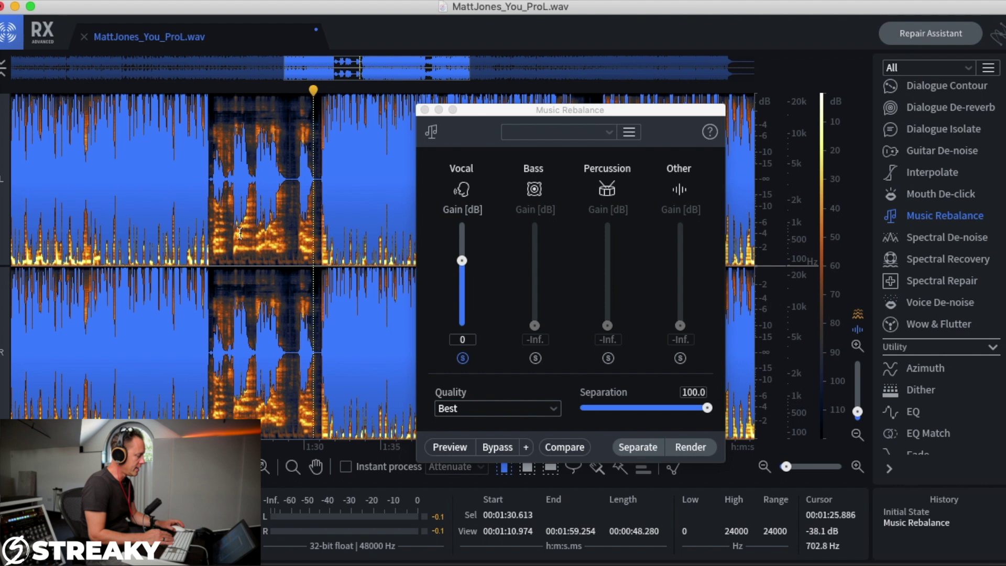
{"action": "left_click", "coordinate": [197, 235]}
{"action": "left_click", "coordinate": [176, 235]}
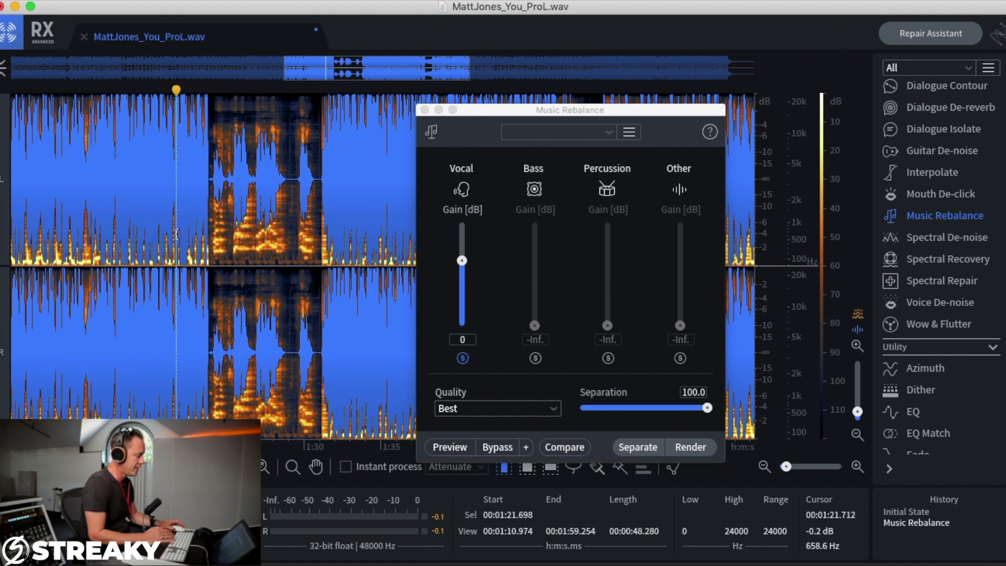
{"action": "key", "text": "space"}
Replay from 1:18.778, then reselect the isolated vocal section, 1:23.853 to 1:31.045
{"action": "left_click", "coordinate": [136, 227]}
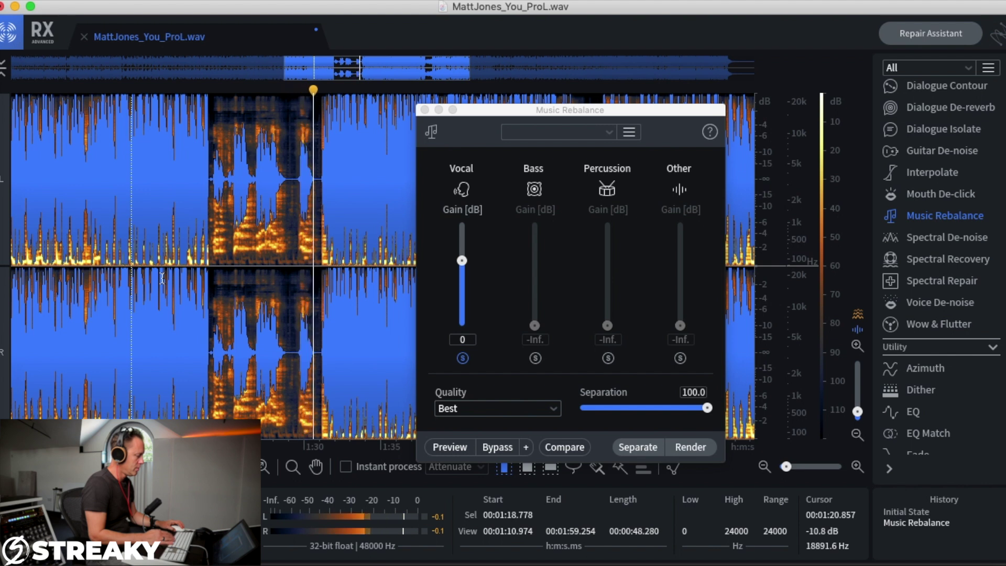
{"action": "key", "text": "space"}
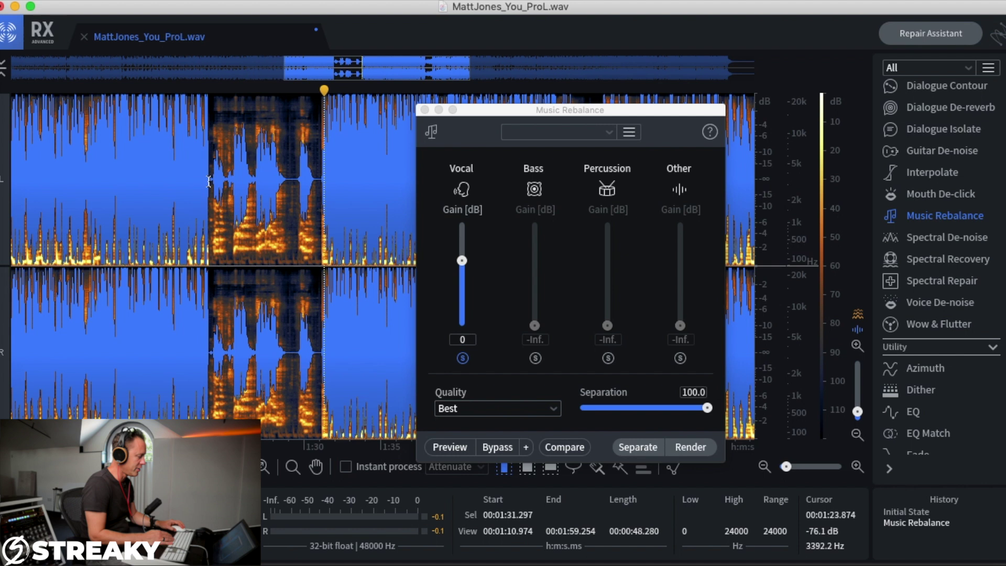
{"action": "key", "text": "space"}
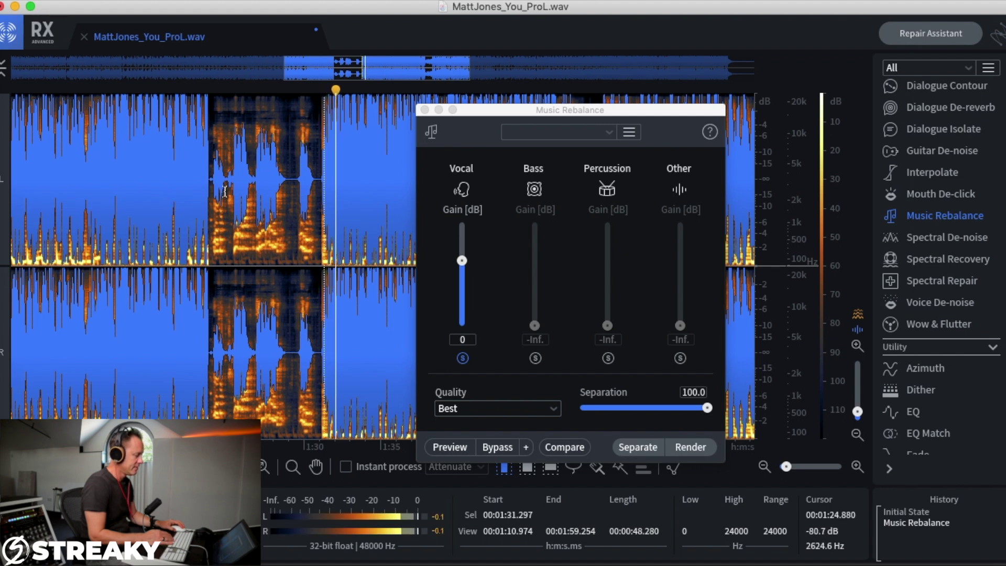
{"action": "key", "text": "space"}
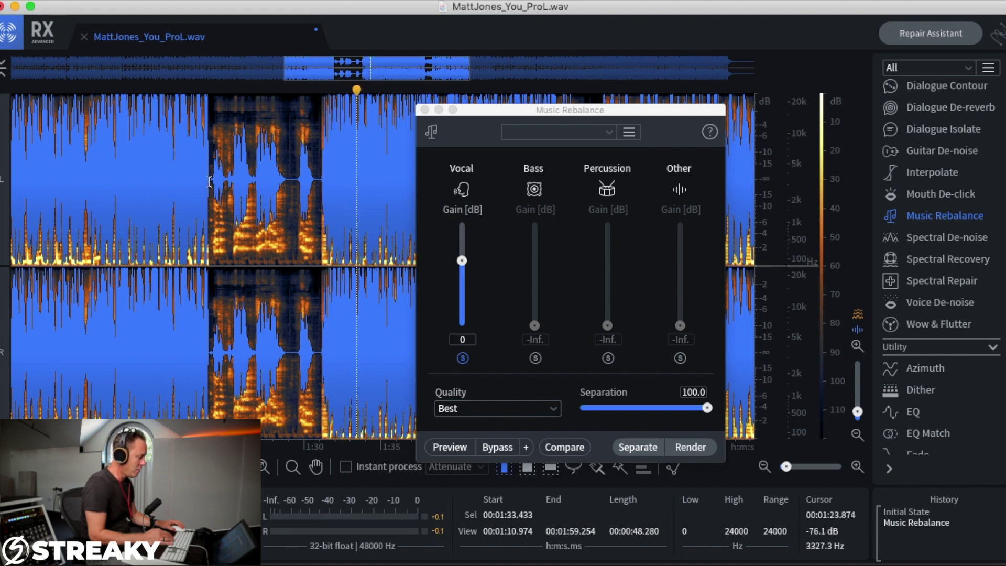
{"action": "left_click_drag", "start_coordinate": [210, 181], "coordinate": [317, 196]}
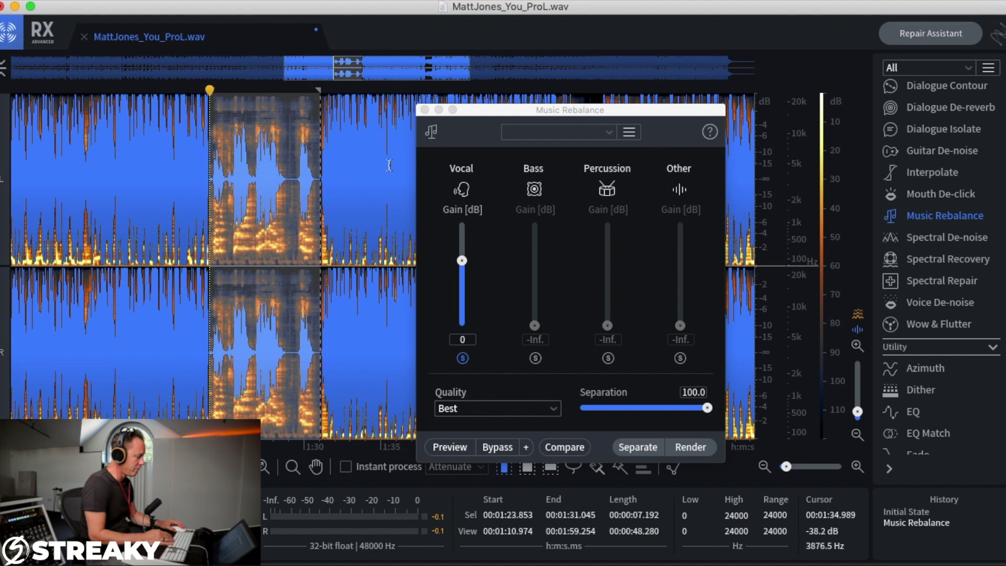
Learn the reverb profile in De-reverb and render it on the vocal section
{"action": "left_click", "coordinate": [425, 109]}
{"action": "key", "text": "ctrl+r"}
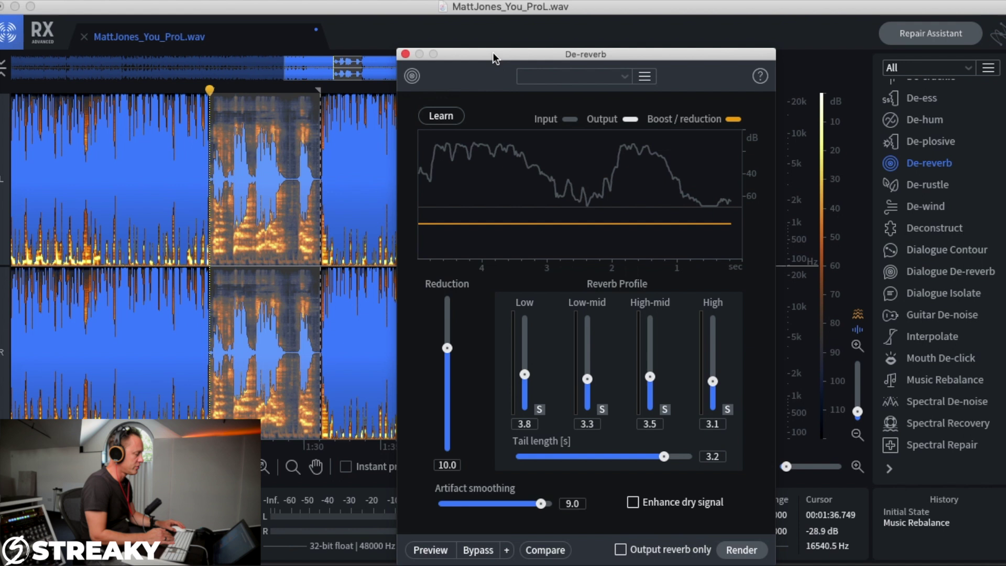
{"action": "left_click_drag", "start_coordinate": [492, 52], "coordinate": [462, 46]}
{"action": "left_click", "coordinate": [418, 110]}
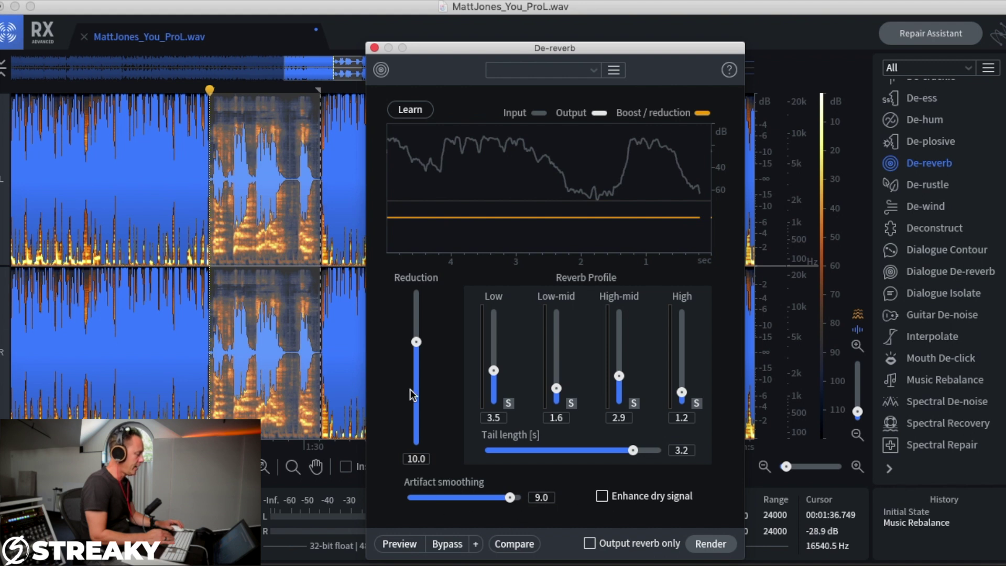
{"action": "left_click", "coordinate": [707, 547]}
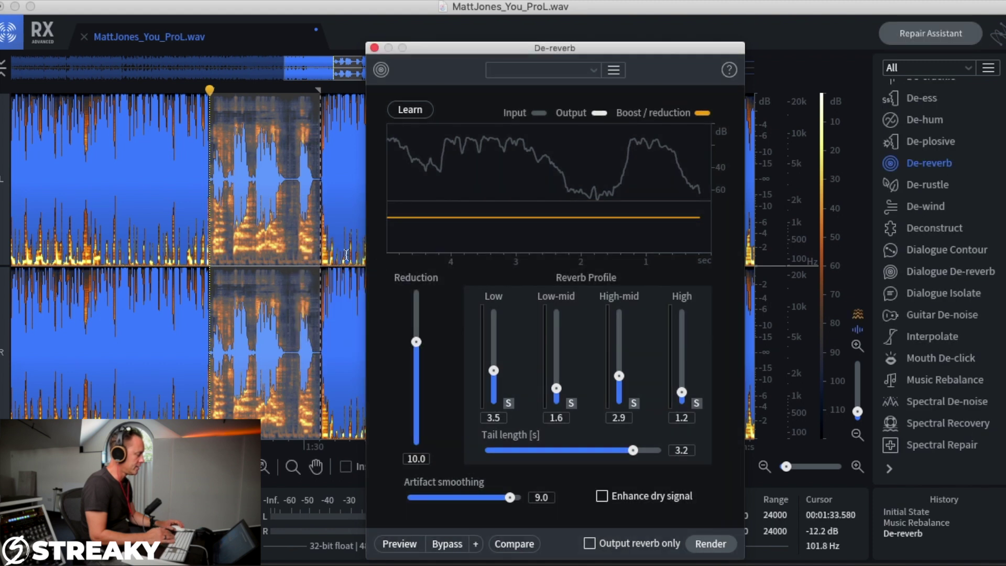
Audition the de-reverbed vocal and reselect the vocal section
{"action": "key", "text": "space"}
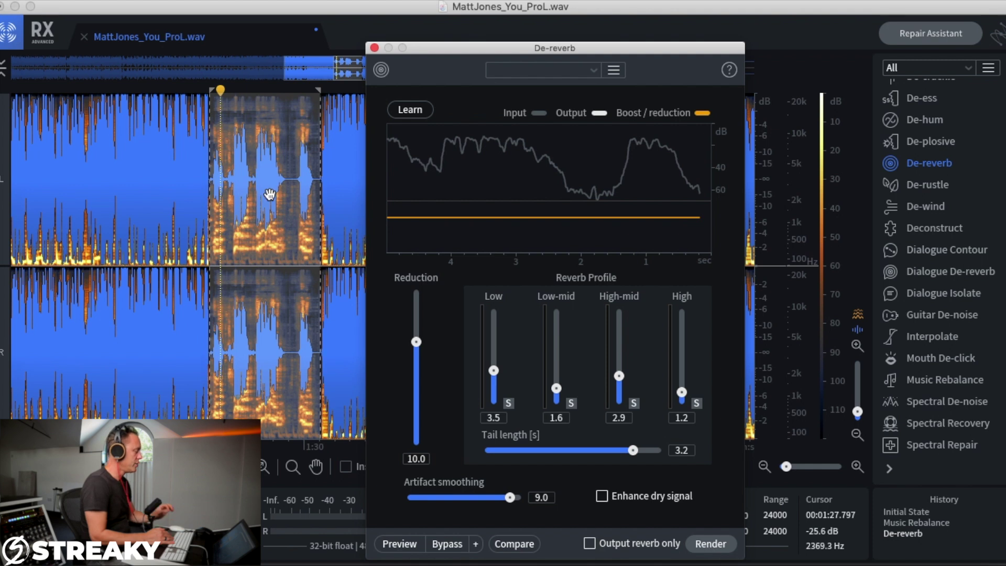
{"action": "left_click", "coordinate": [215, 220]}
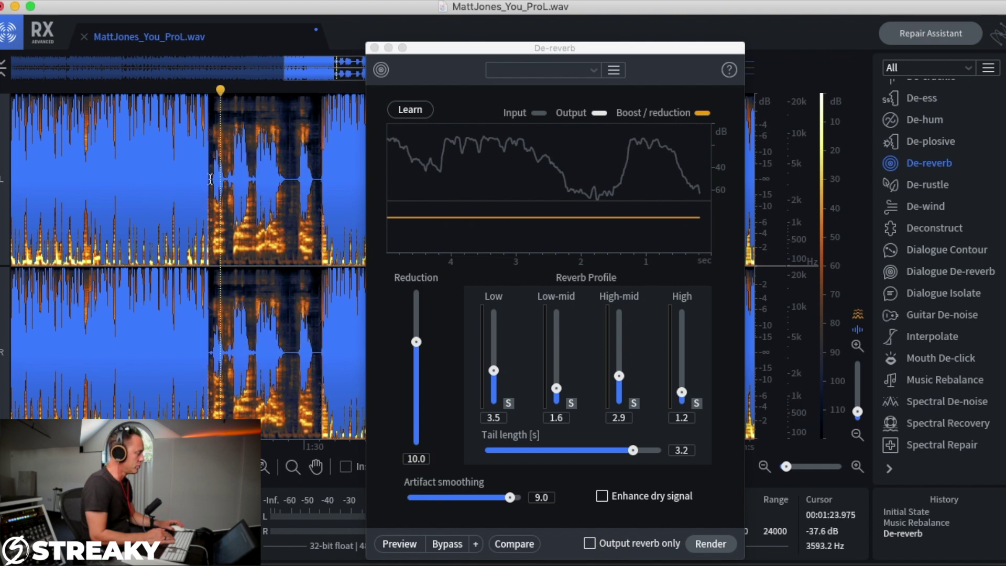
{"action": "key", "text": "space"}
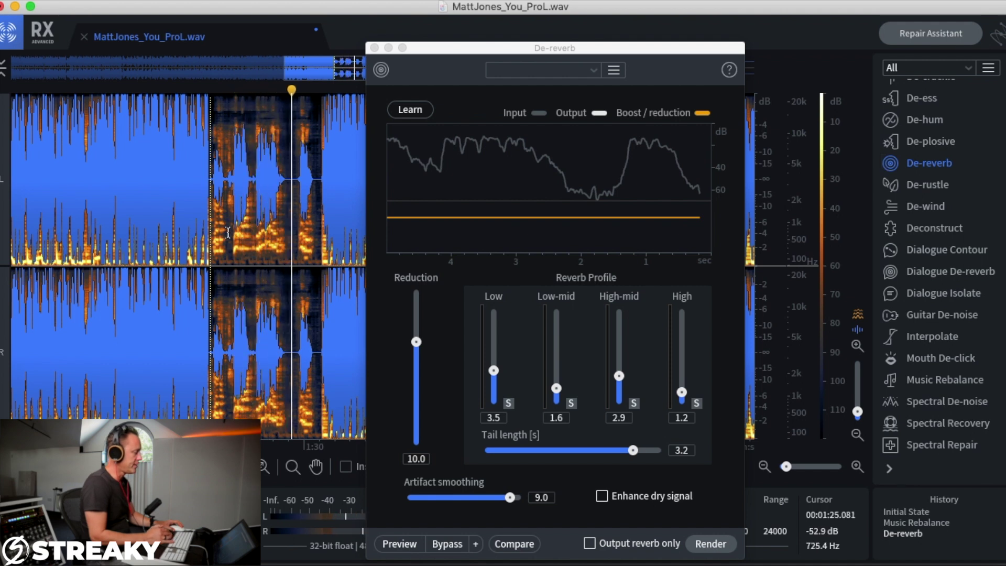
{"action": "left_click", "coordinate": [213, 188]}
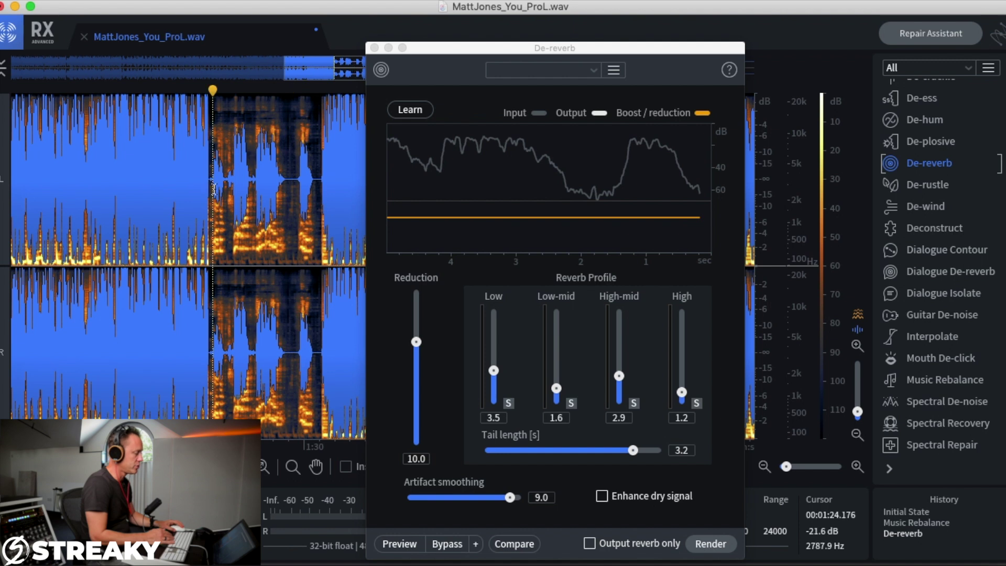
{"action": "key", "text": "space"}
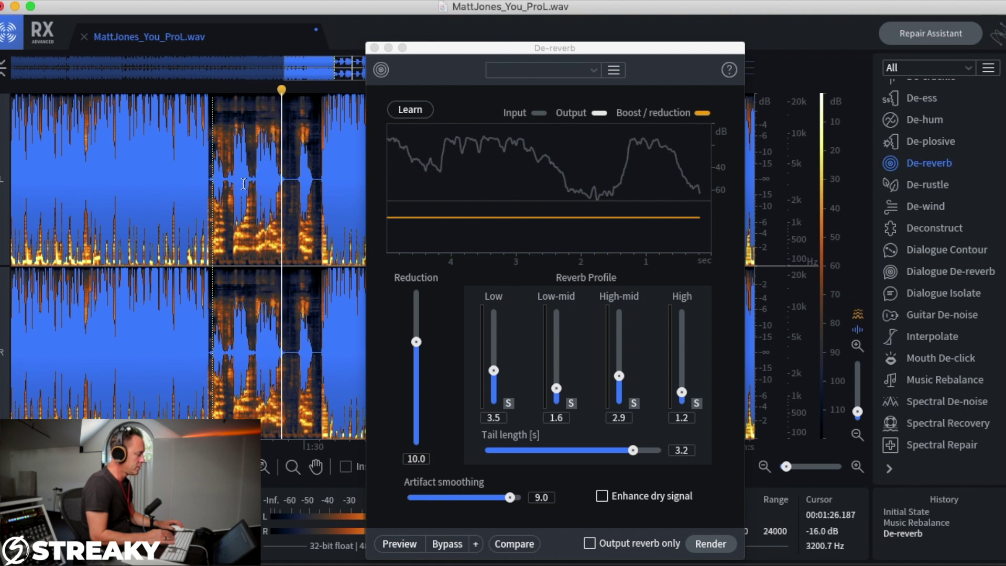
{"action": "left_click_drag", "start_coordinate": [208, 179], "coordinate": [318, 191]}
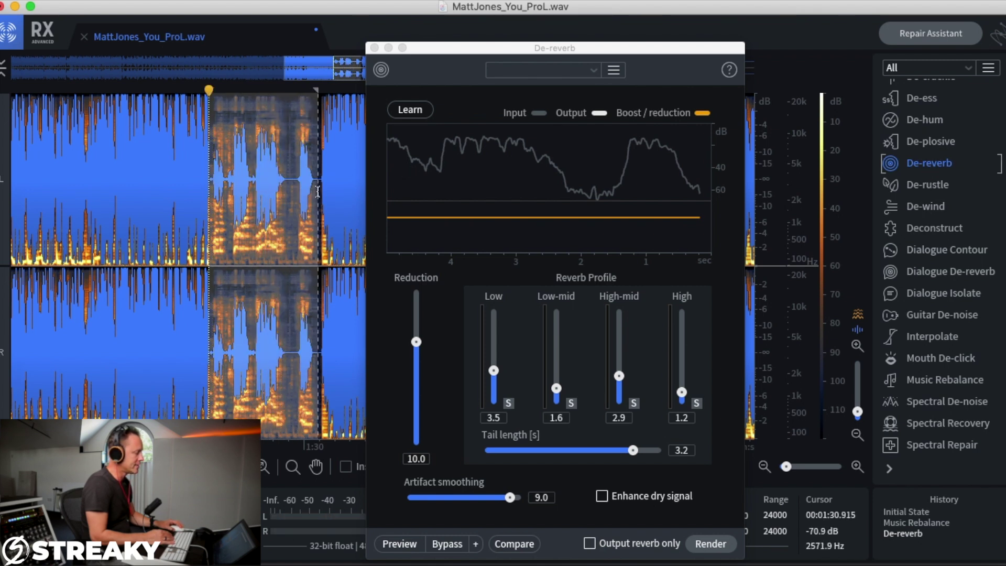
{"action": "left_click", "coordinate": [927, 207]}
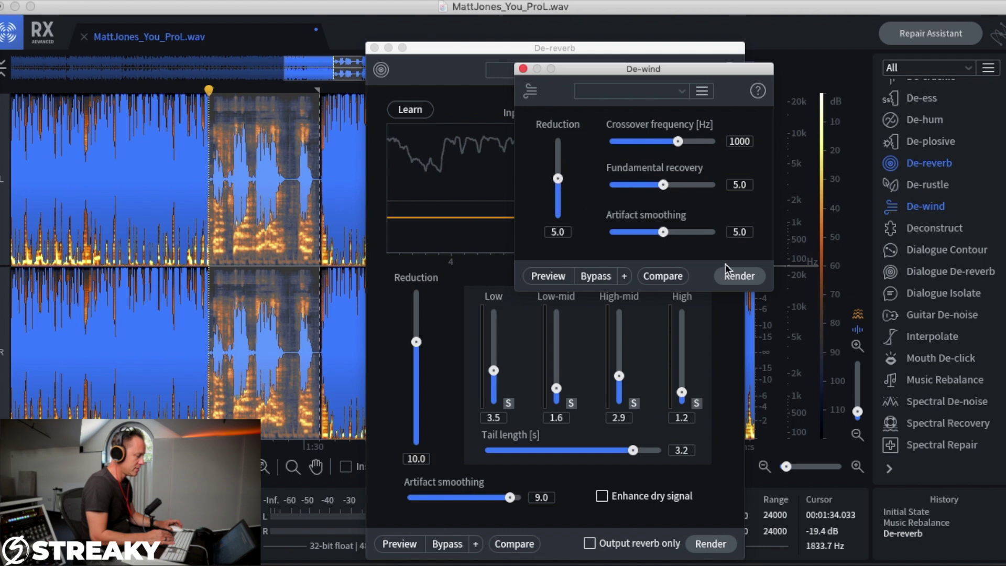
Render De-wind on the vocal section and listen to the wind-reduced result
{"action": "left_click", "coordinate": [740, 276]}
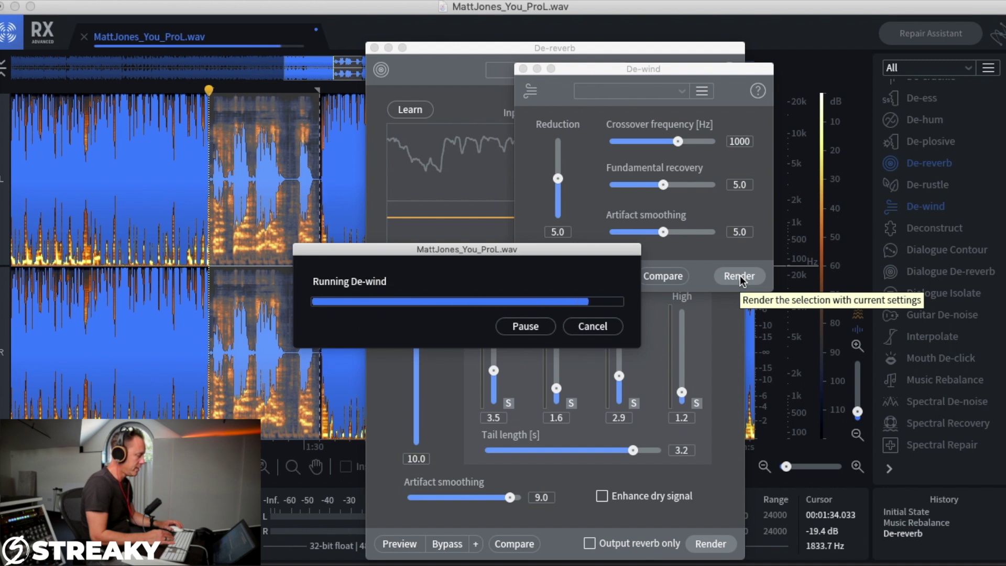
{"action": "key", "text": "space"}
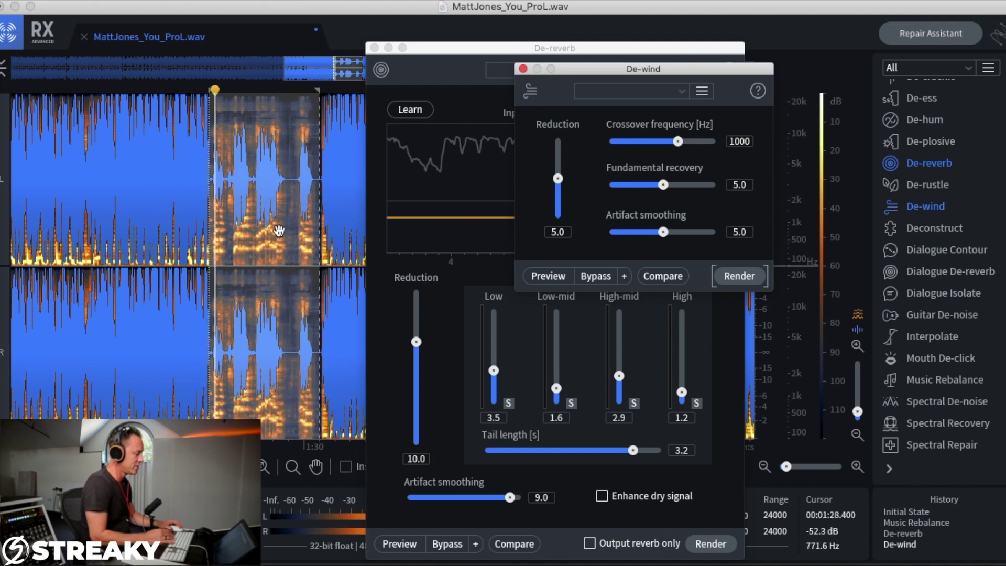
{"action": "key", "text": "space"}
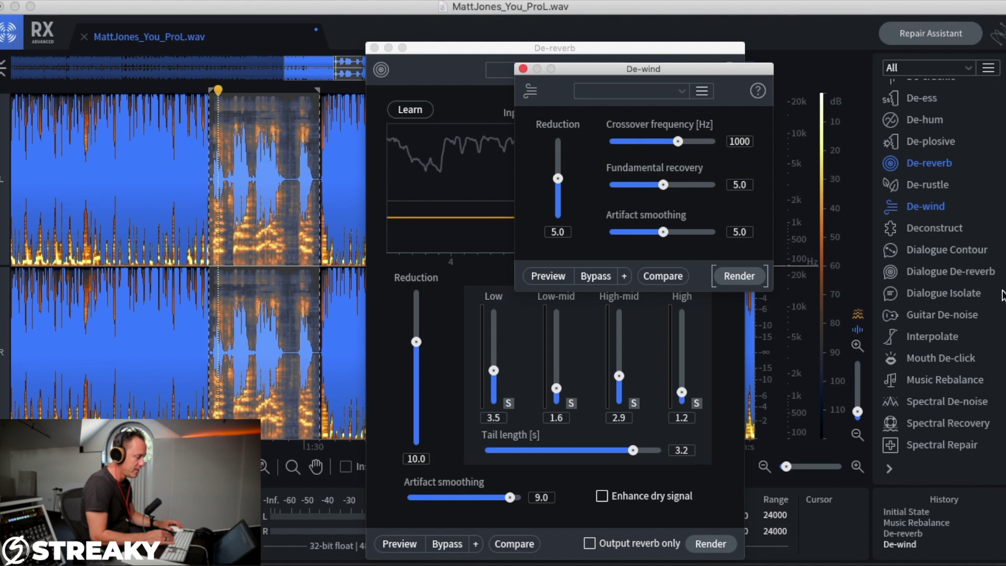
{"action": "left_click", "coordinate": [1002, 337]}
{"action": "scroll", "coordinate": [1002, 337], "scroll_direction": "down", "scroll_amount": 10}
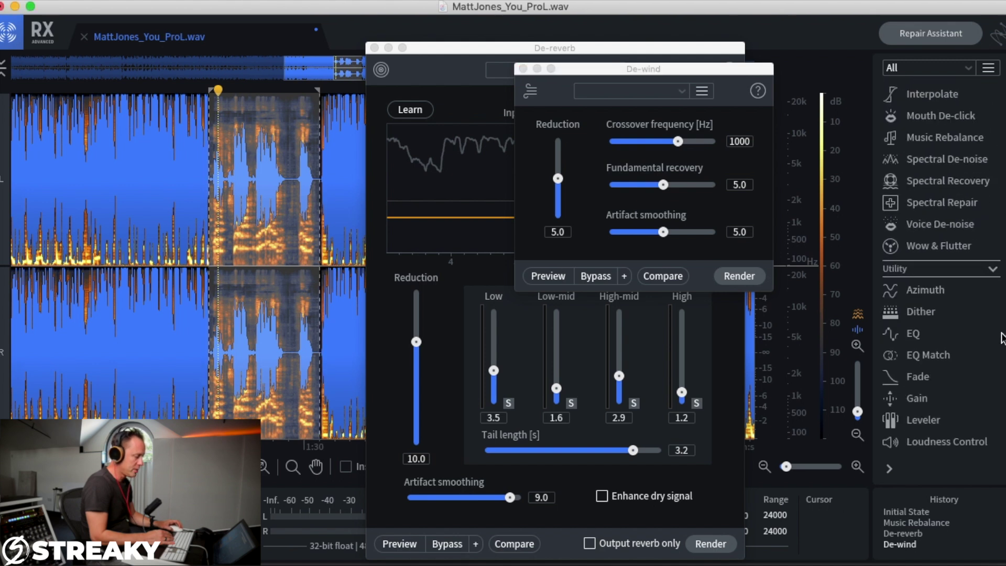
In EQ, disable low-pass, boost the high band about 4.3 dB and band 3 around 648 Hz
{"action": "left_click", "coordinate": [914, 334]}
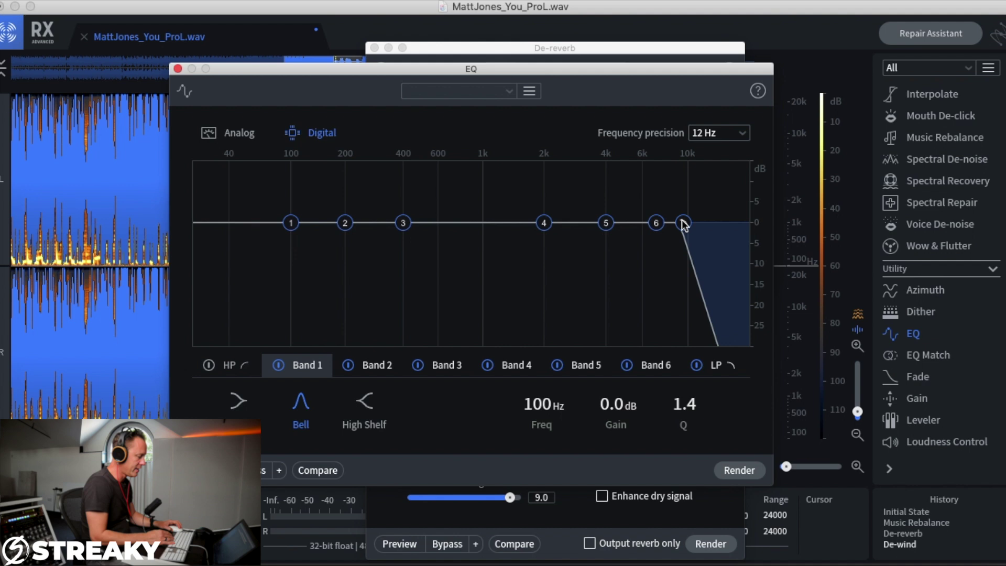
{"action": "left_click", "coordinate": [697, 365]}
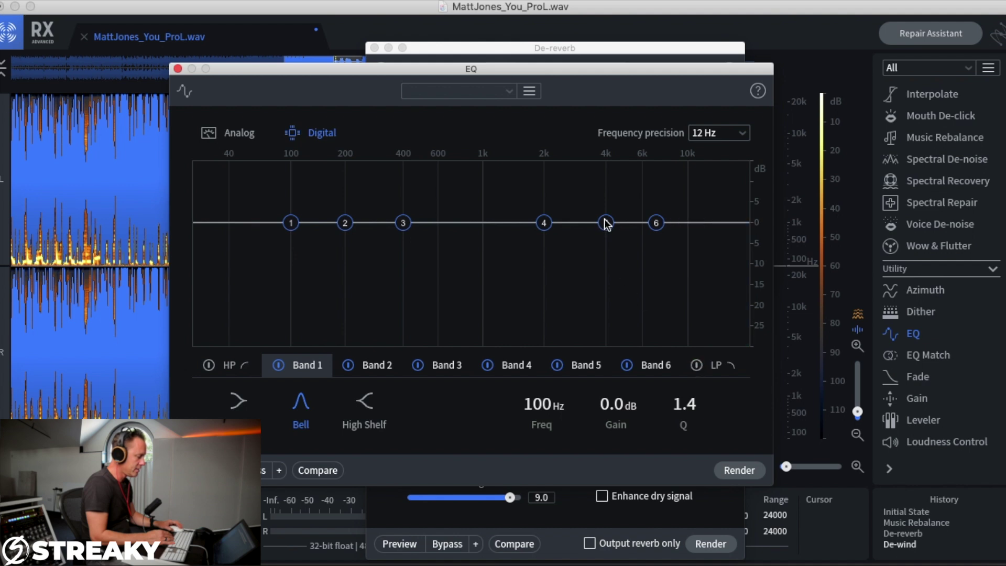
{"action": "left_click_drag", "start_coordinate": [662, 222], "coordinate": [659, 214]}
{"action": "key", "text": "space"}
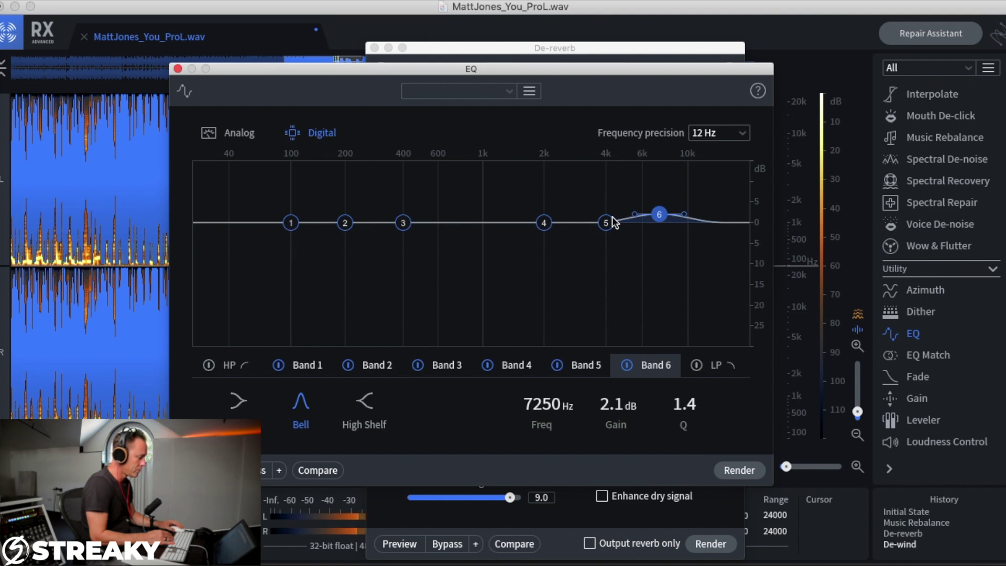
{"action": "left_click_drag", "start_coordinate": [665, 212], "coordinate": [669, 202]}
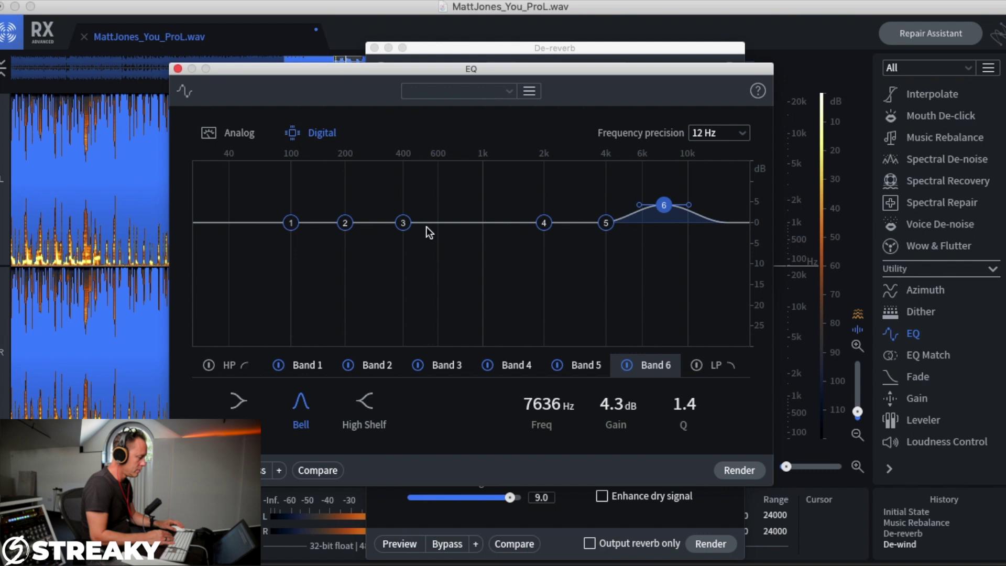
{"action": "left_click_drag", "start_coordinate": [403, 222], "coordinate": [445, 212]}
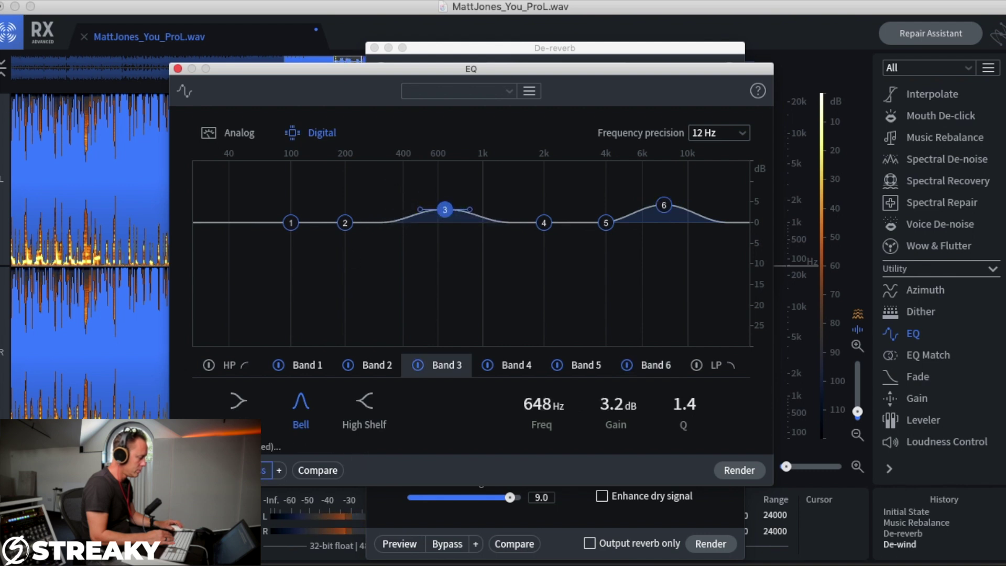
Render the EQ on the vocal section and close the EQ and De-reverb windows
{"action": "left_click_drag", "start_coordinate": [235, 71], "coordinate": [509, 71]}
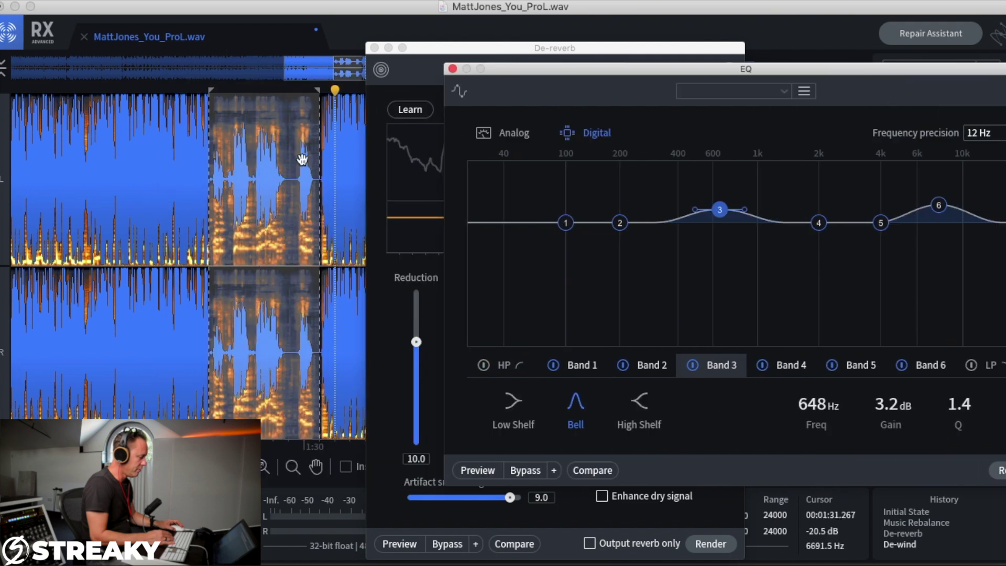
{"action": "left_click", "coordinate": [240, 175]}
{"action": "left_click", "coordinate": [210, 182]}
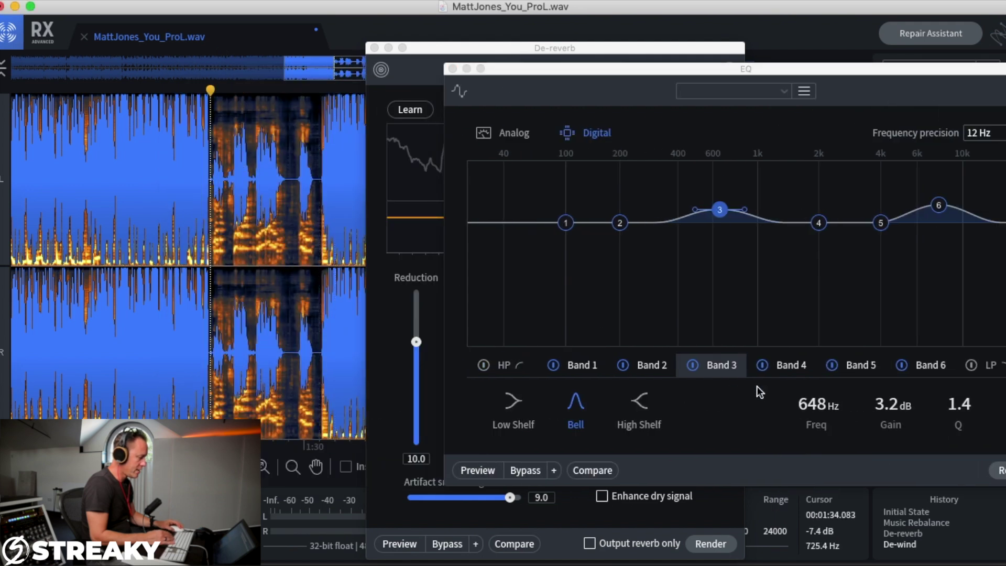
{"action": "left_click_drag", "start_coordinate": [672, 72], "coordinate": [599, 72]}
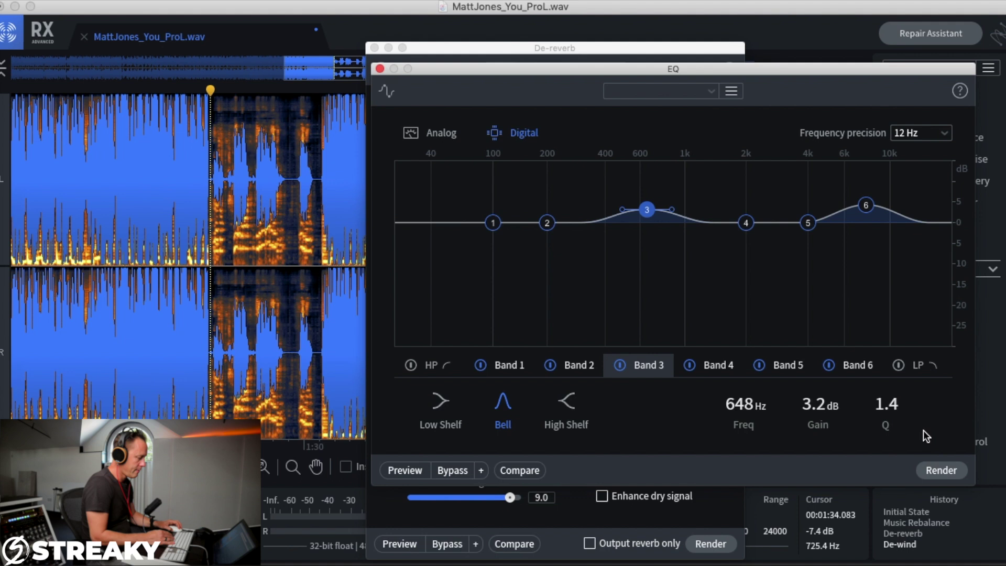
{"action": "left_click", "coordinate": [942, 472]}
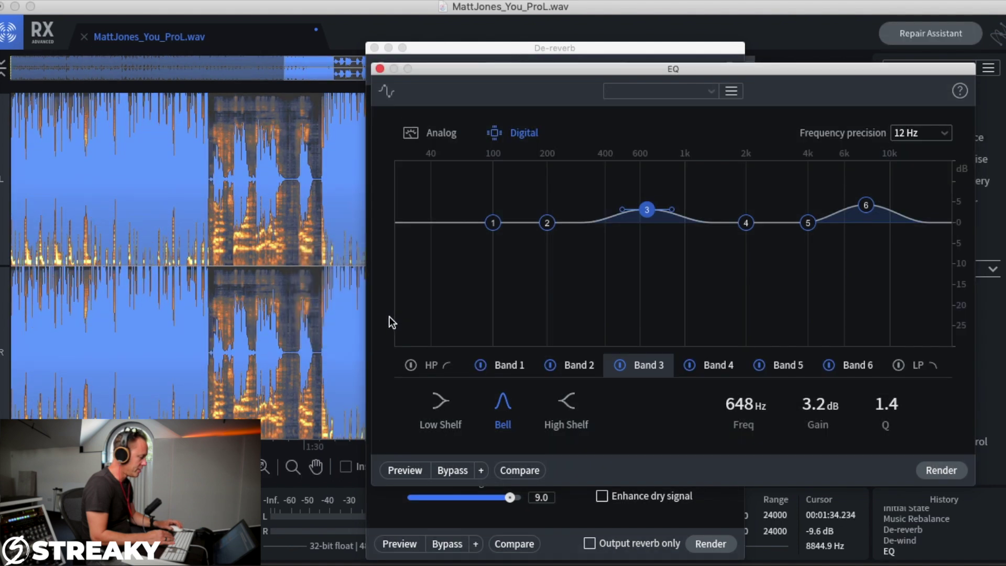
{"action": "left_click", "coordinate": [208, 232]}
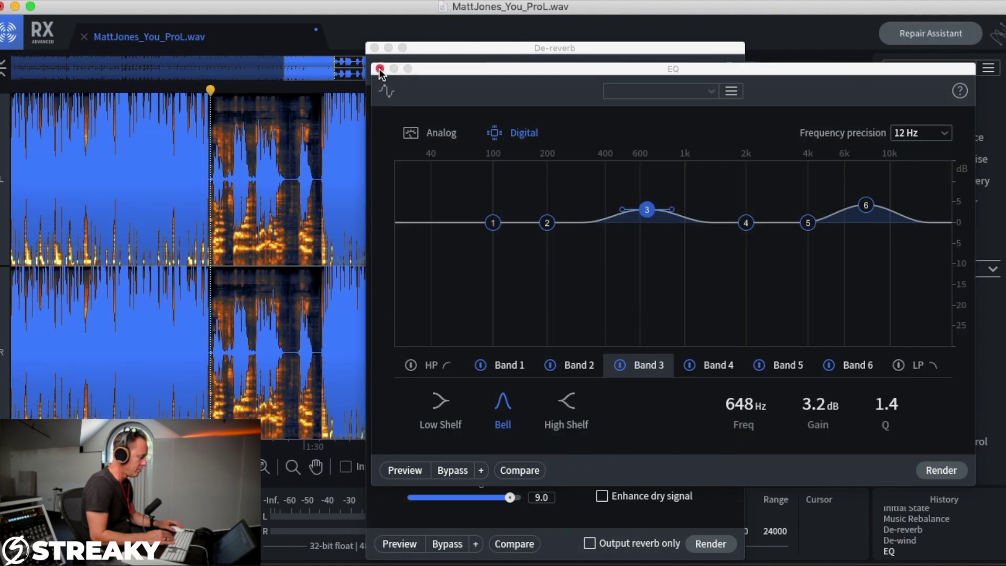
{"action": "left_click", "coordinate": [380, 69]}
{"action": "left_click", "coordinate": [374, 47]}
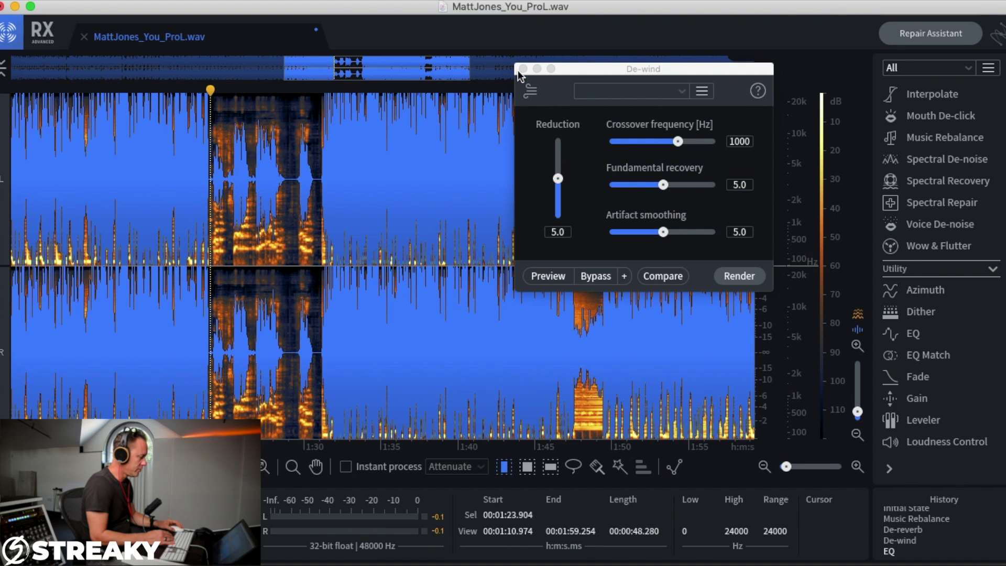
Close De-wind and play the vocal passage selected from 1:23.9 to 1:30.9
{"action": "left_click", "coordinate": [522, 70]}
{"action": "left_click", "coordinate": [222, 200]}
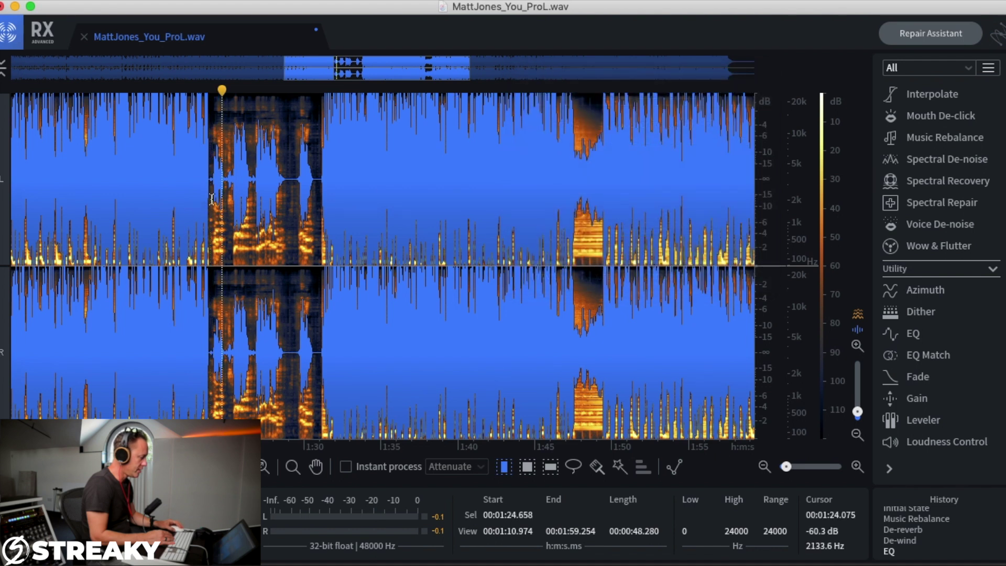
{"action": "left_click_drag", "start_coordinate": [211, 200], "coordinate": [318, 209]}
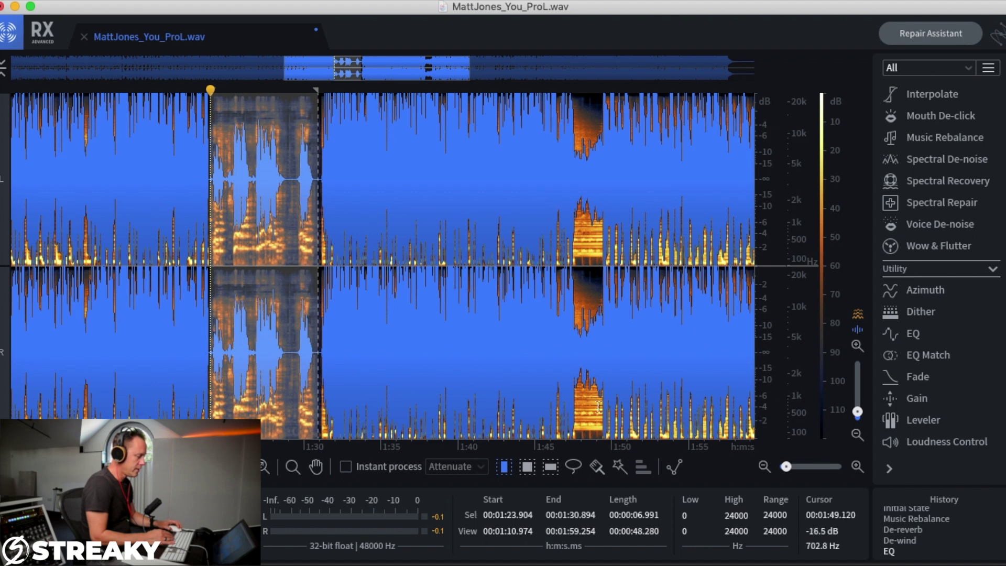
{"action": "key", "text": "space"}
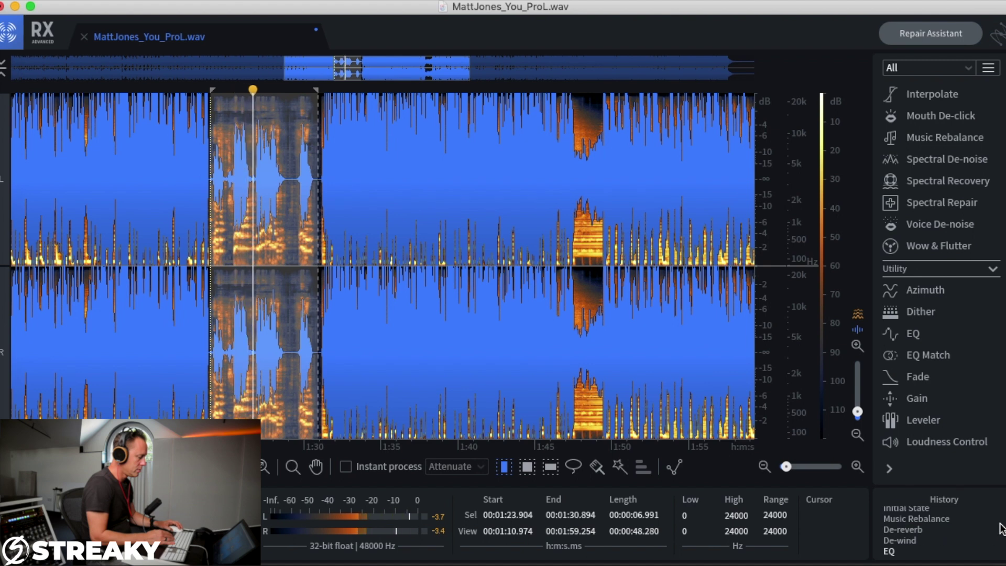
Reselect the vocal passage from 1:24.2 to 1:30 and play it
{"action": "scroll", "coordinate": [1001, 528], "scroll_direction": "up", "scroll_amount": 1}
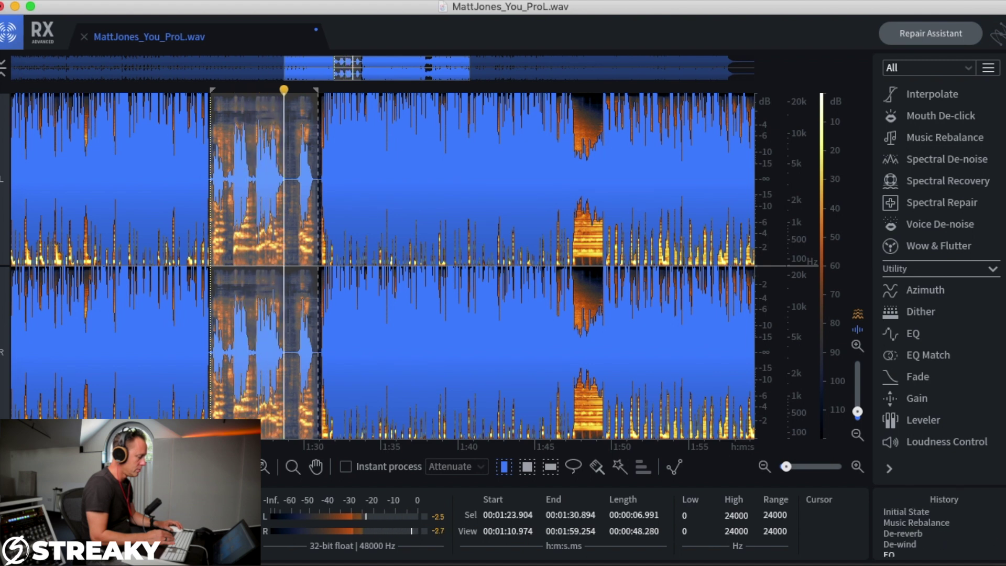
{"action": "left_click", "coordinate": [202, 183]}
{"action": "left_click", "coordinate": [187, 187]}
{"action": "left_click", "coordinate": [170, 187]}
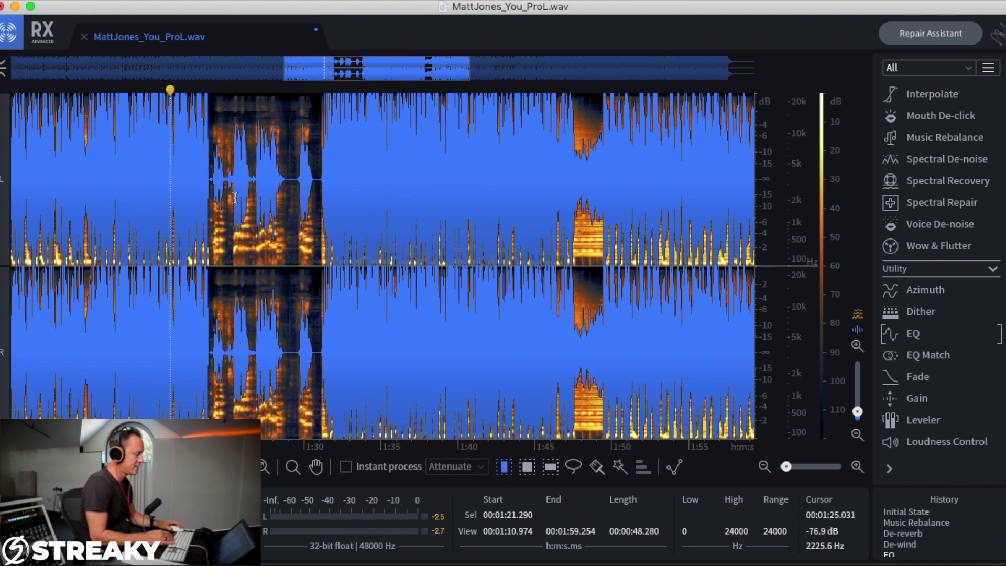
{"action": "left_click_drag", "start_coordinate": [215, 188], "coordinate": [305, 193]}
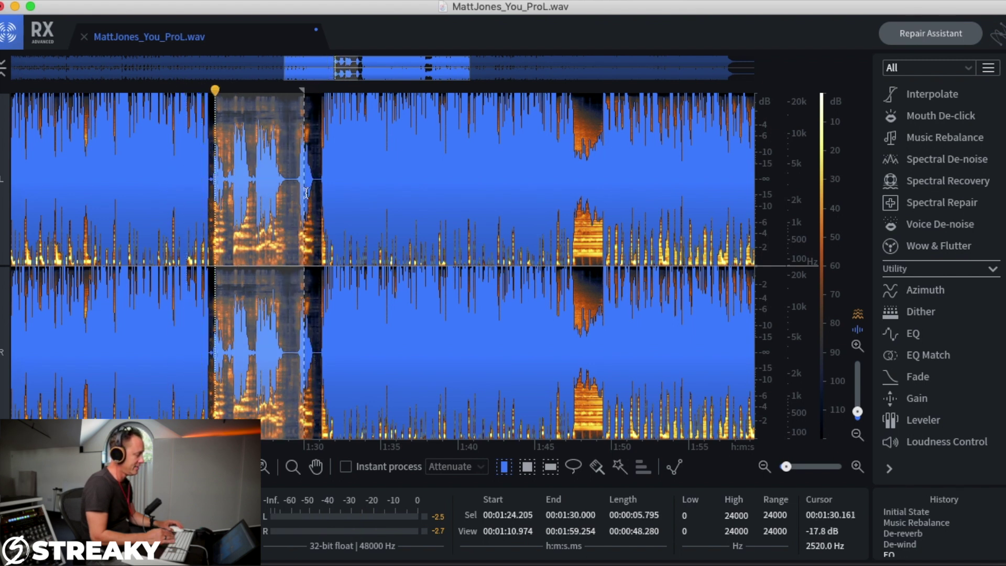
{"action": "key", "text": "space"}
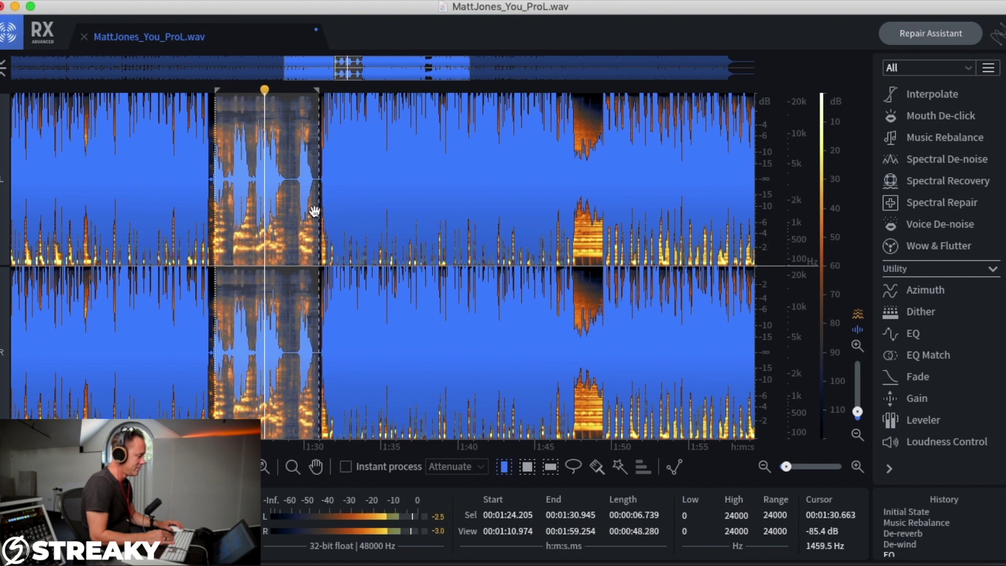
{"action": "key", "text": "space"}
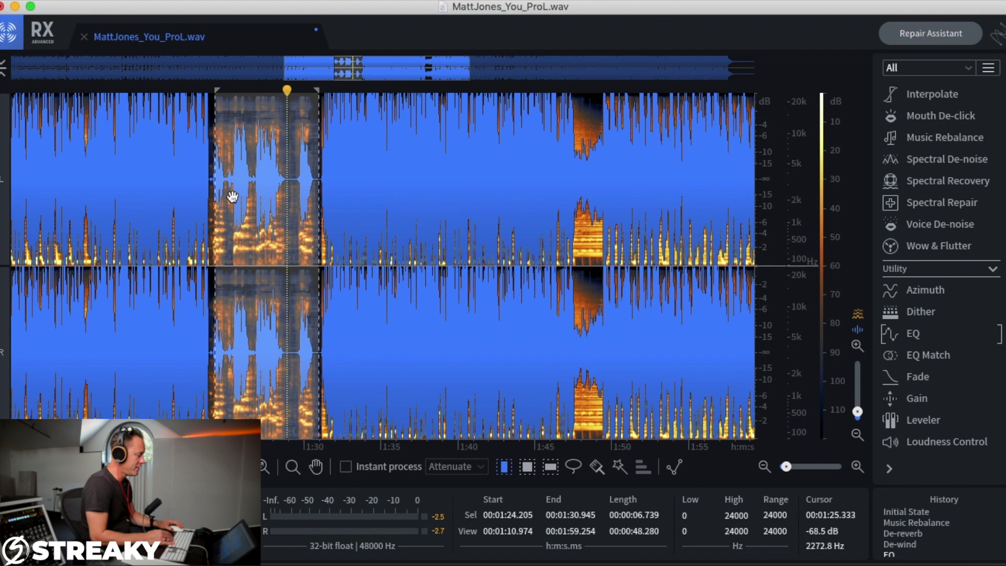
Play the processed song from 1:20
{"action": "left_click", "coordinate": [211, 180]}
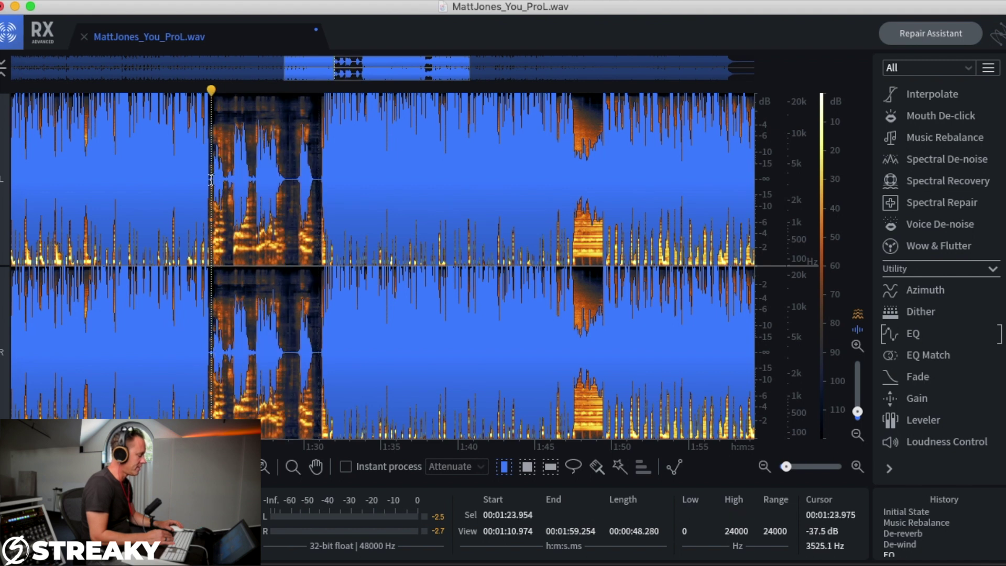
{"action": "left_click", "coordinate": [152, 180]}
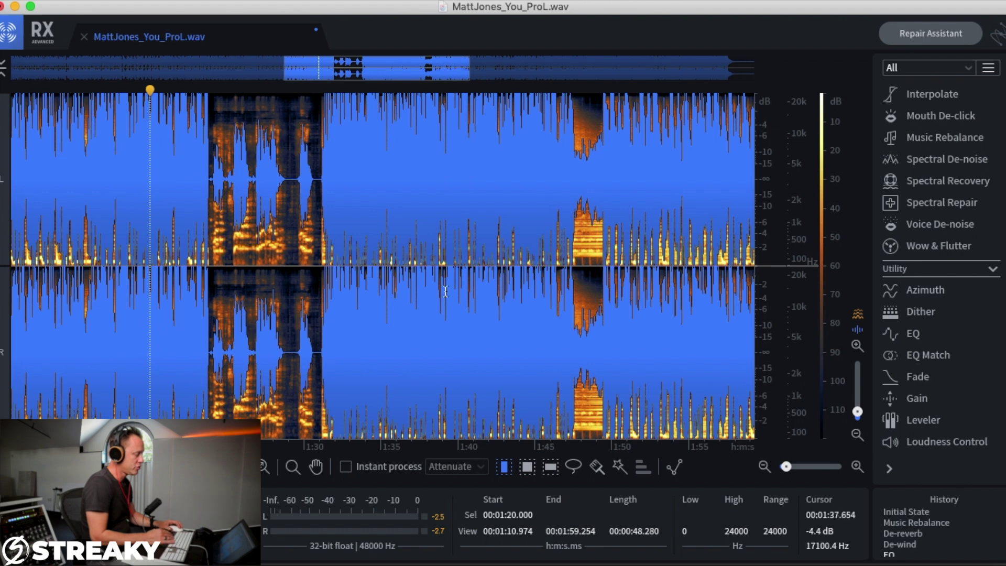
{"action": "key", "text": "space"}
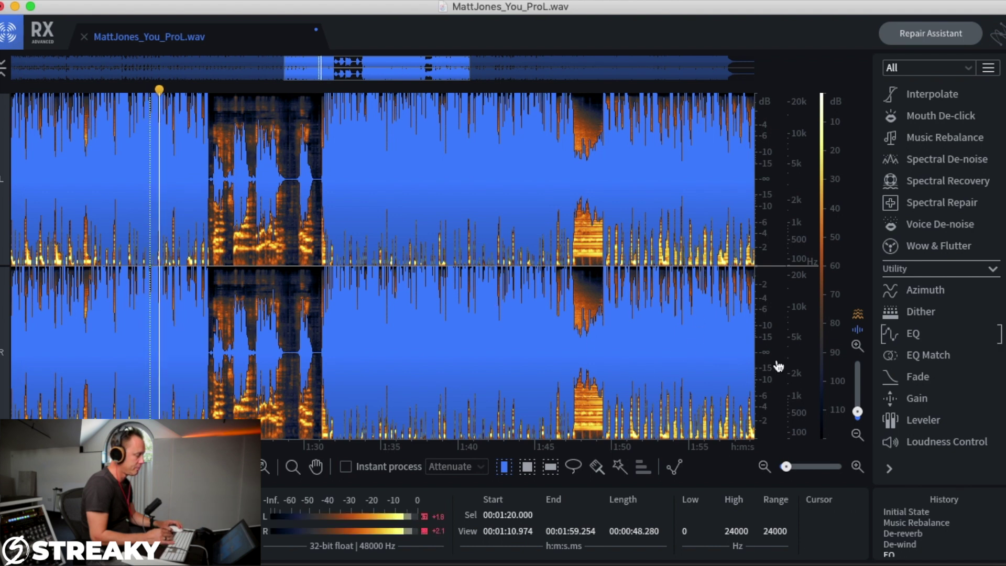
A/B Initial State against the EQ version in History, end on Initial State, reset peak meters
{"action": "left_click", "coordinate": [904, 511]}
{"action": "left_click", "coordinate": [894, 555]}
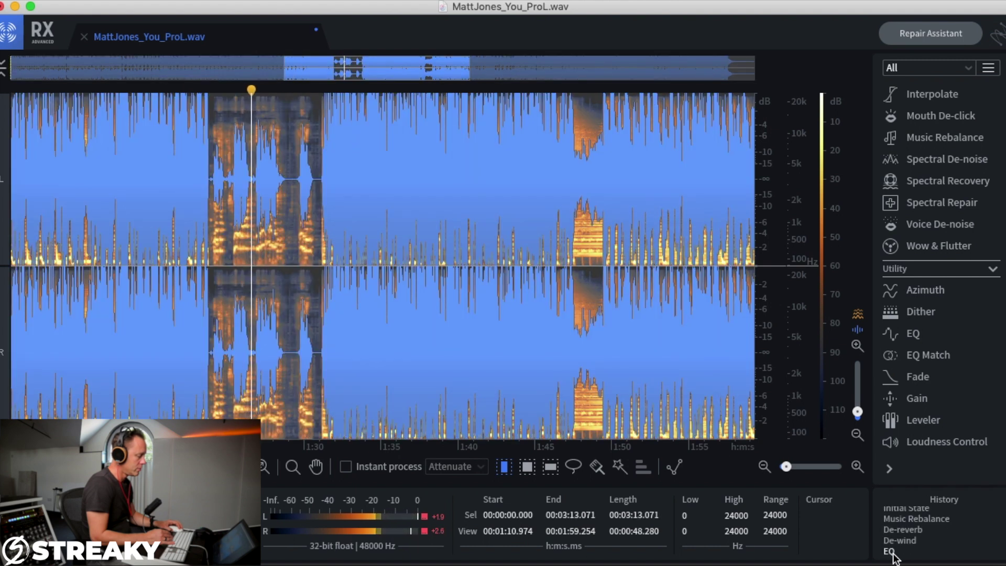
{"action": "left_click", "coordinate": [892, 510]}
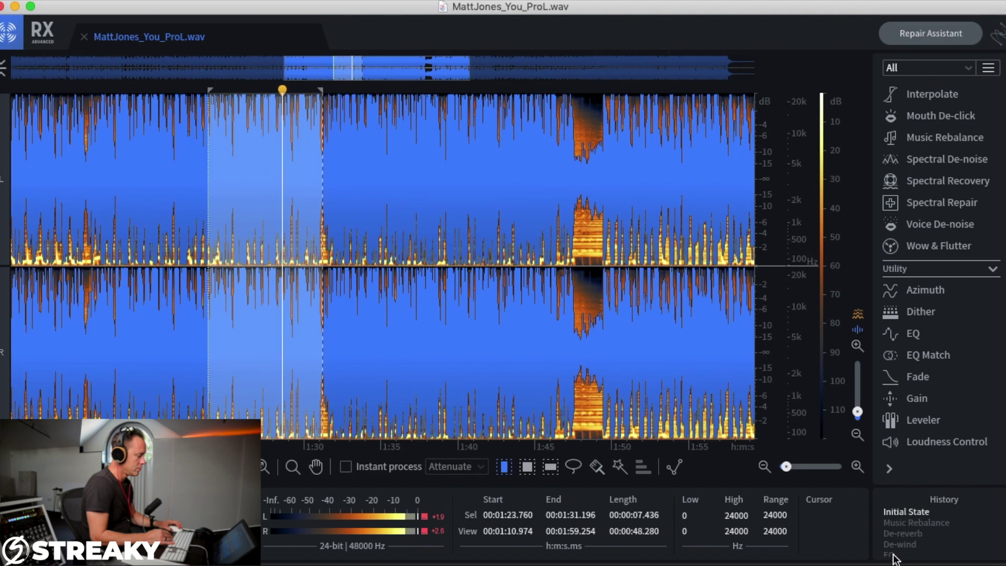
{"action": "left_click", "coordinate": [891, 553]}
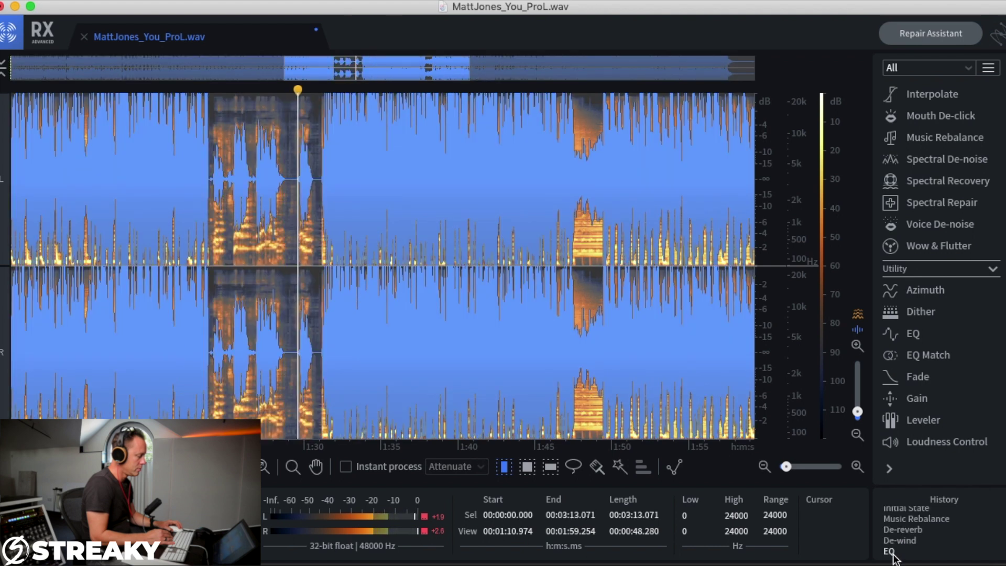
{"action": "left_click", "coordinate": [888, 509]}
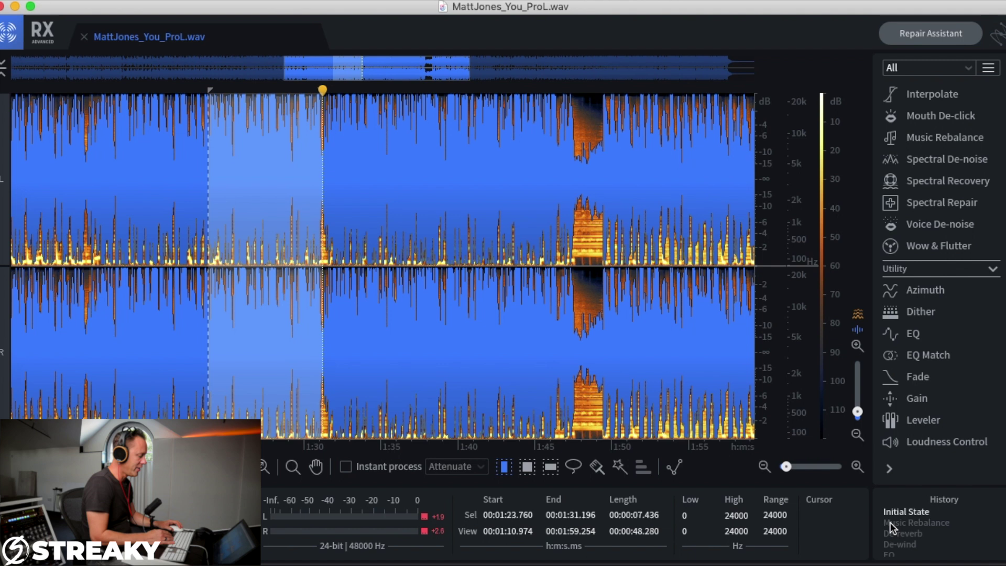
{"action": "left_click", "coordinate": [428, 523]}
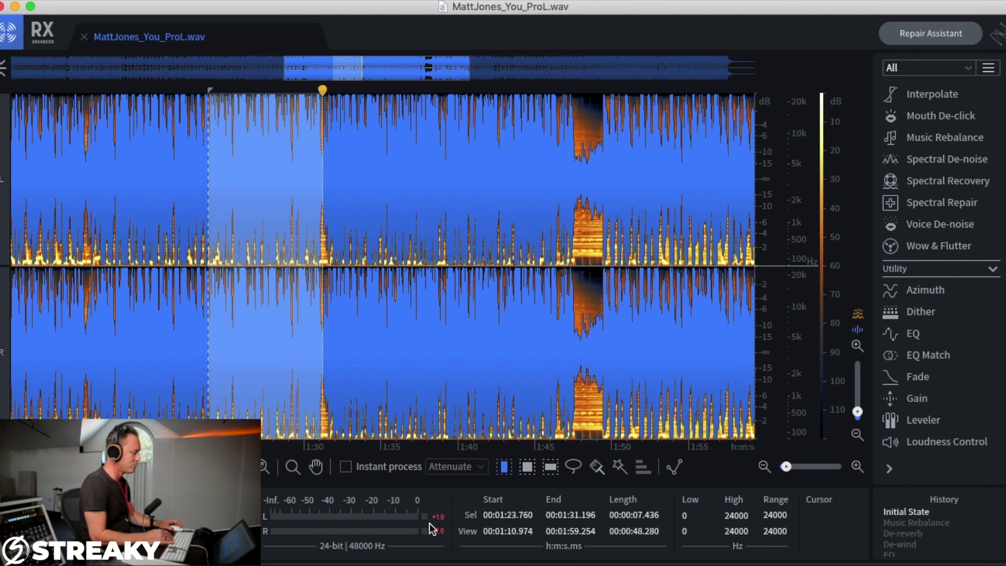